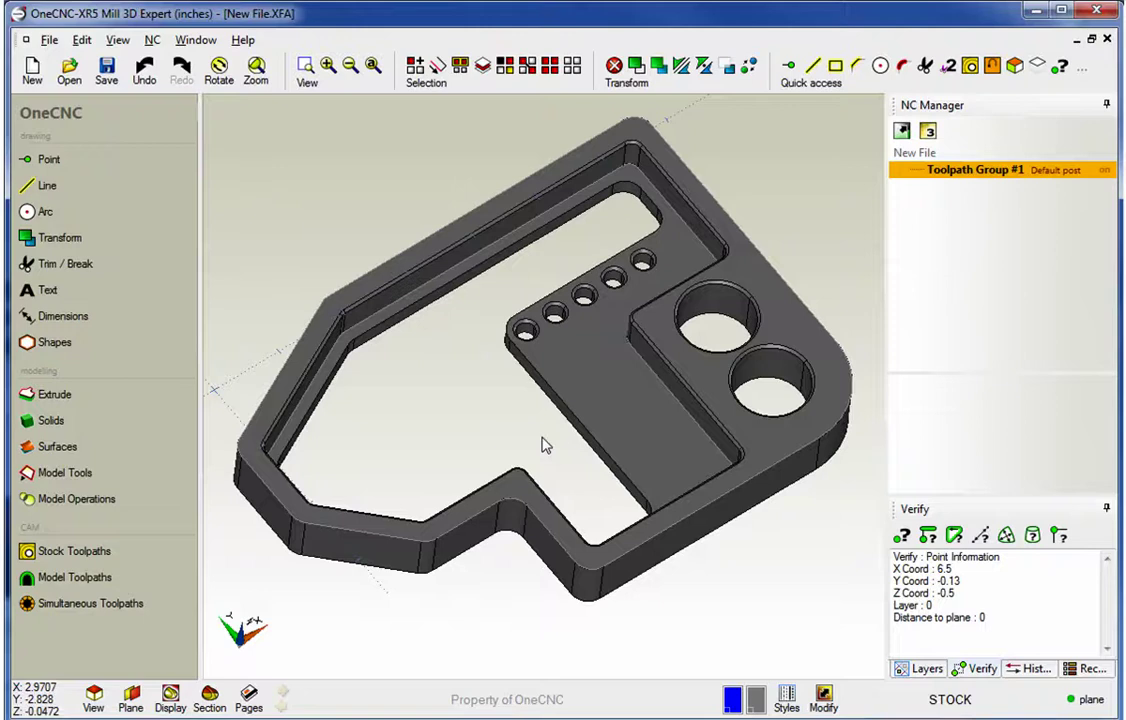
Inspect the part and start a high-speed pocketing toolpath from Stock Toolpaths.
{"action": "mouse_move", "coordinate": [583, 447]}
{"action": "middle_mouse_down"}
{"action": "mouse_move", "coordinate": [583, 322]}
{"action": "mouse_move", "coordinate": [611, 244]}
{"action": "mouse_move", "coordinate": [622, 139]}
{"action": "mouse_move", "coordinate": [588, 229]}
{"action": "mouse_move", "coordinate": [593, 408]}
{"action": "mouse_move", "coordinate": [553, 437]}
{"action": "mouse_move", "coordinate": [575, 425]}
{"action": "mouse_move", "coordinate": [575, 435]}
{"action": "middle_mouse_up"}
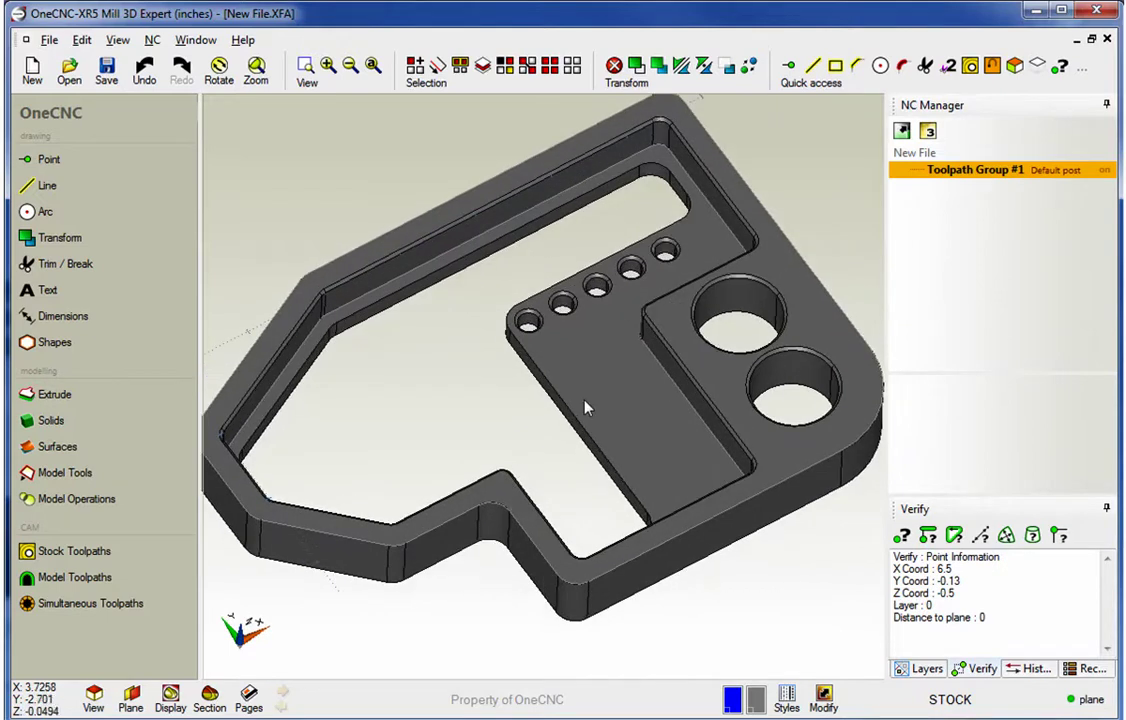
{"action": "middle_click_drag", "start_coordinate": [585, 402], "coordinate": [591, 435]}
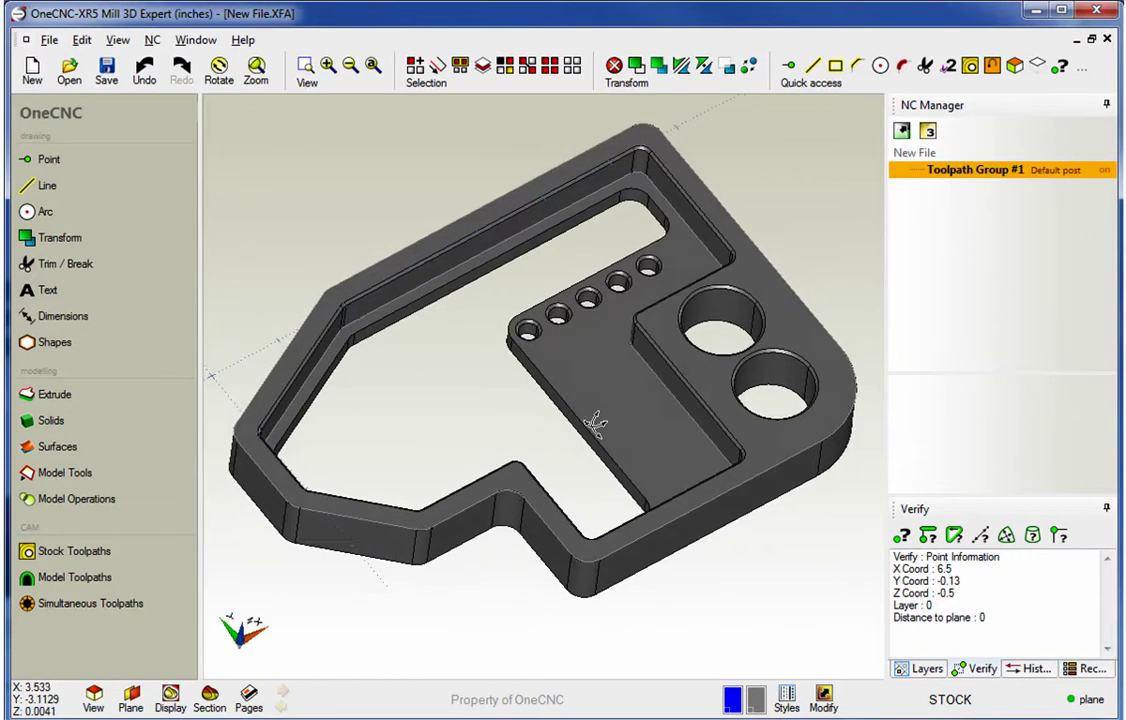
{"action": "left_click", "coordinate": [57, 562]}
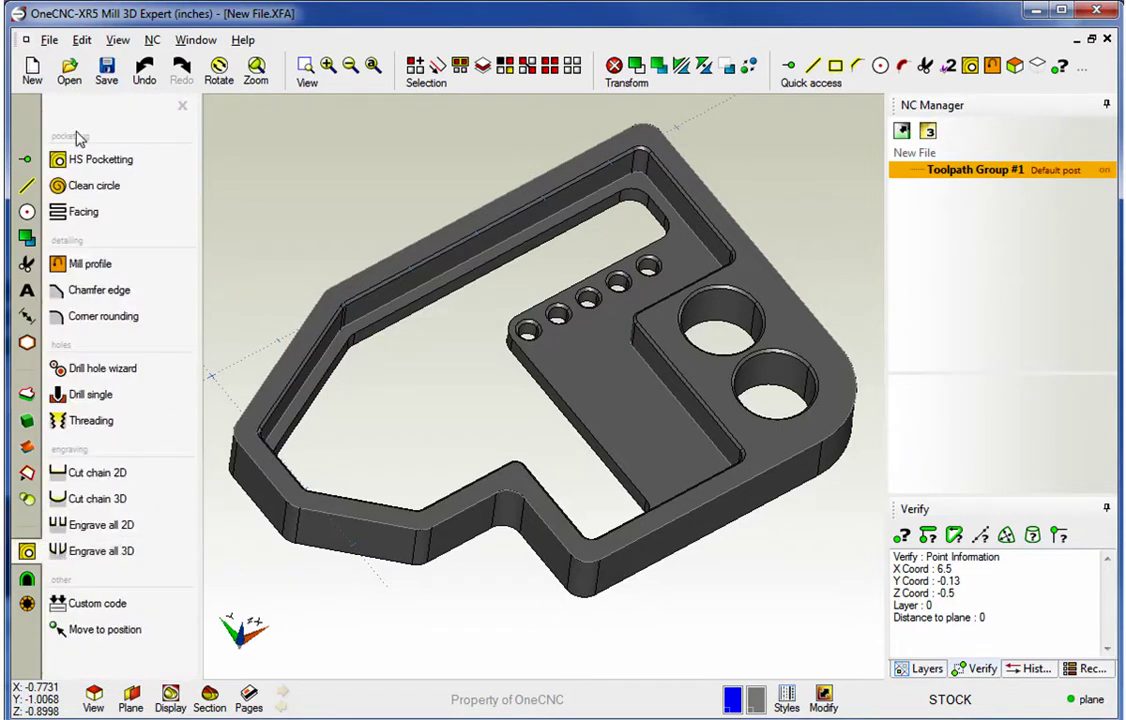
{"action": "left_click", "coordinate": [81, 162]}
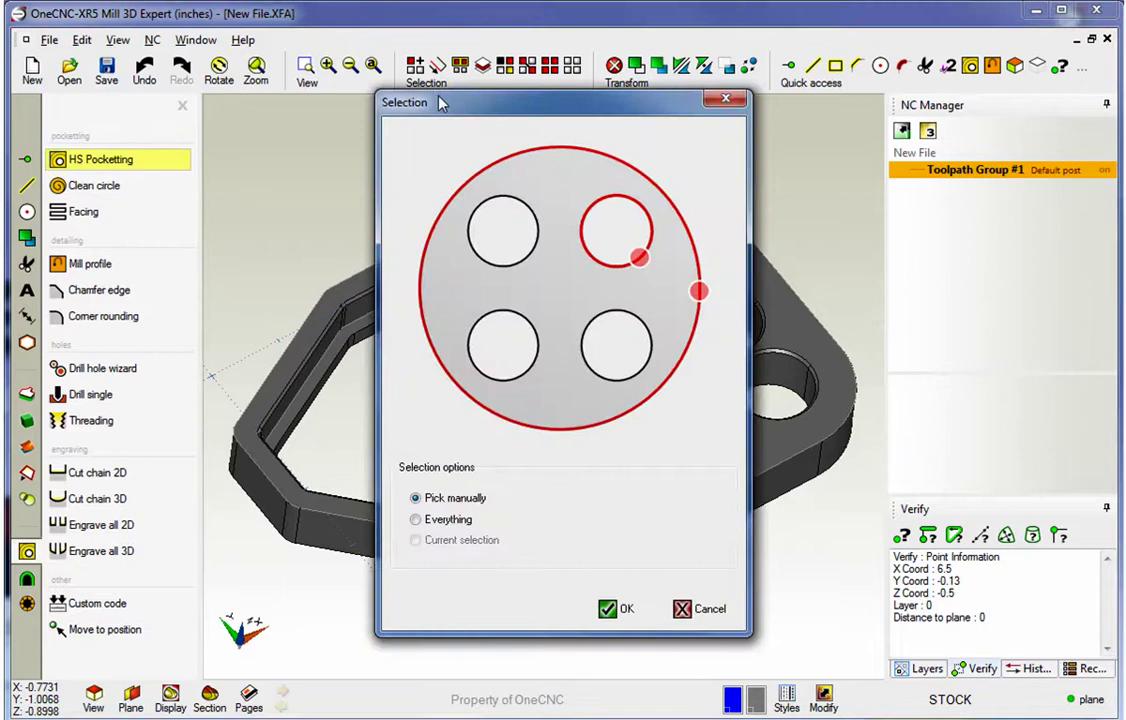
Manually pick the pocket's inner loops and confirm to reach tool setup.
{"action": "left_click_drag", "start_coordinate": [440, 103], "coordinate": [272, 108]}
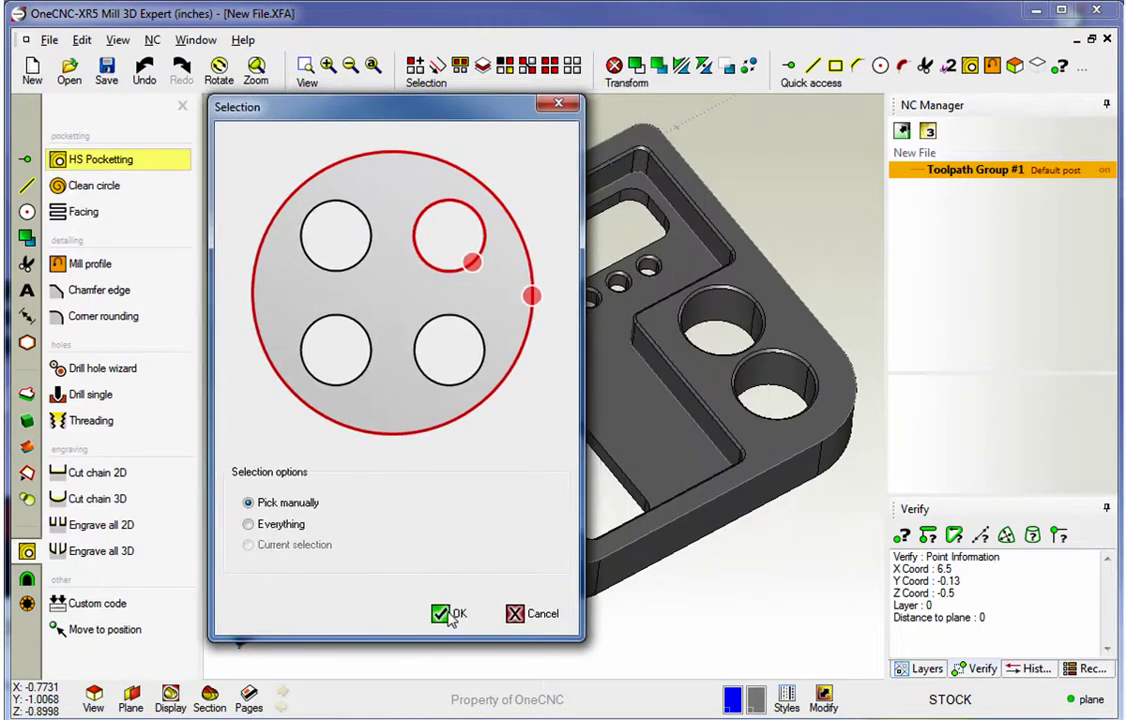
{"action": "left_click", "coordinate": [447, 614]}
{"action": "left_click", "coordinate": [533, 235]}
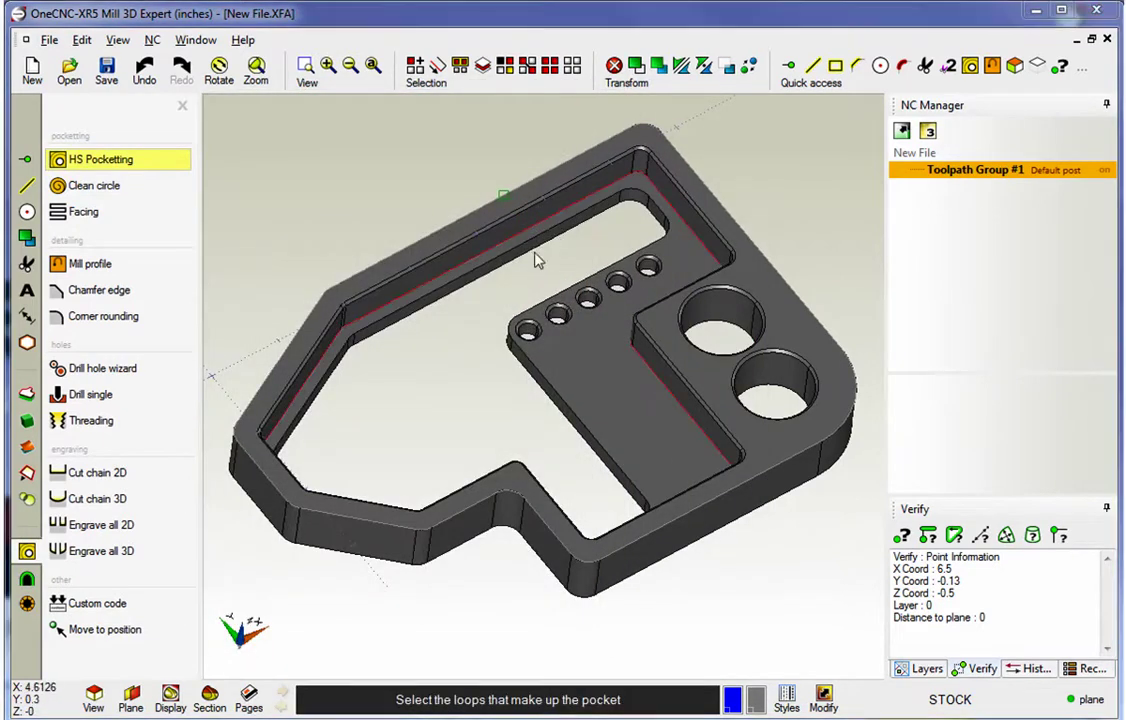
{"action": "right_click", "coordinate": [537, 260]}
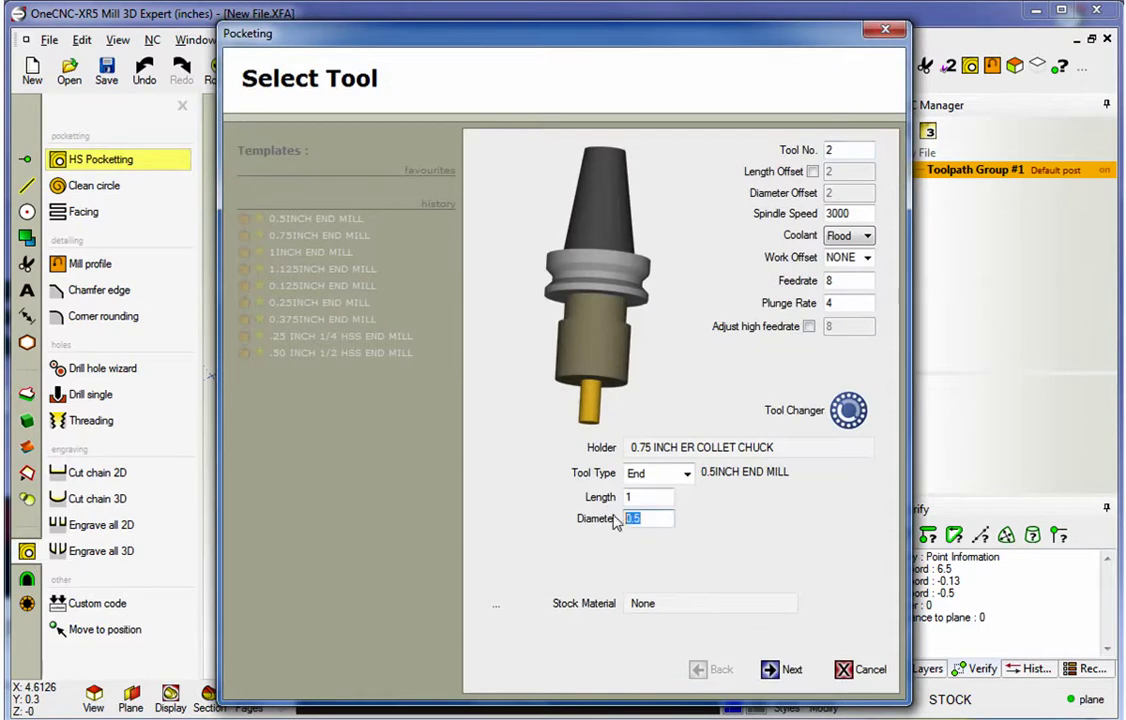
Create pocketing toolpath 1 with a 1.125-inch end mill as tool 1.
{"action": "type", "text": "1.125"}
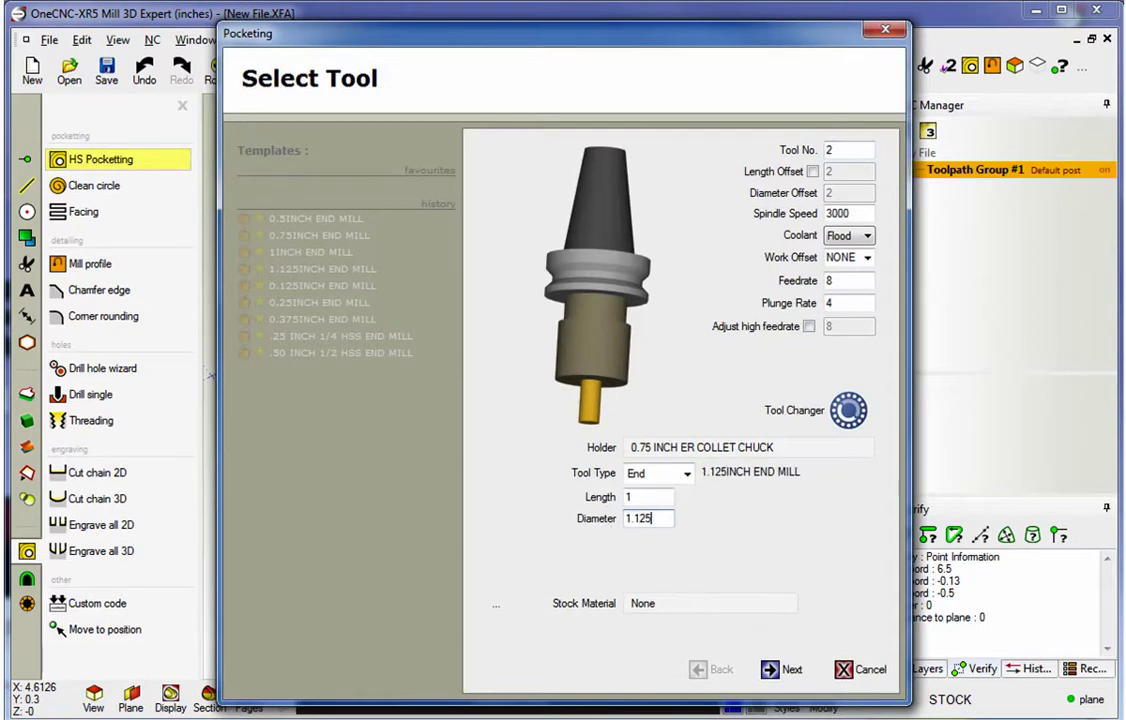
{"action": "double_click", "coordinate": [859, 149]}
{"action": "type", "text": "1"}
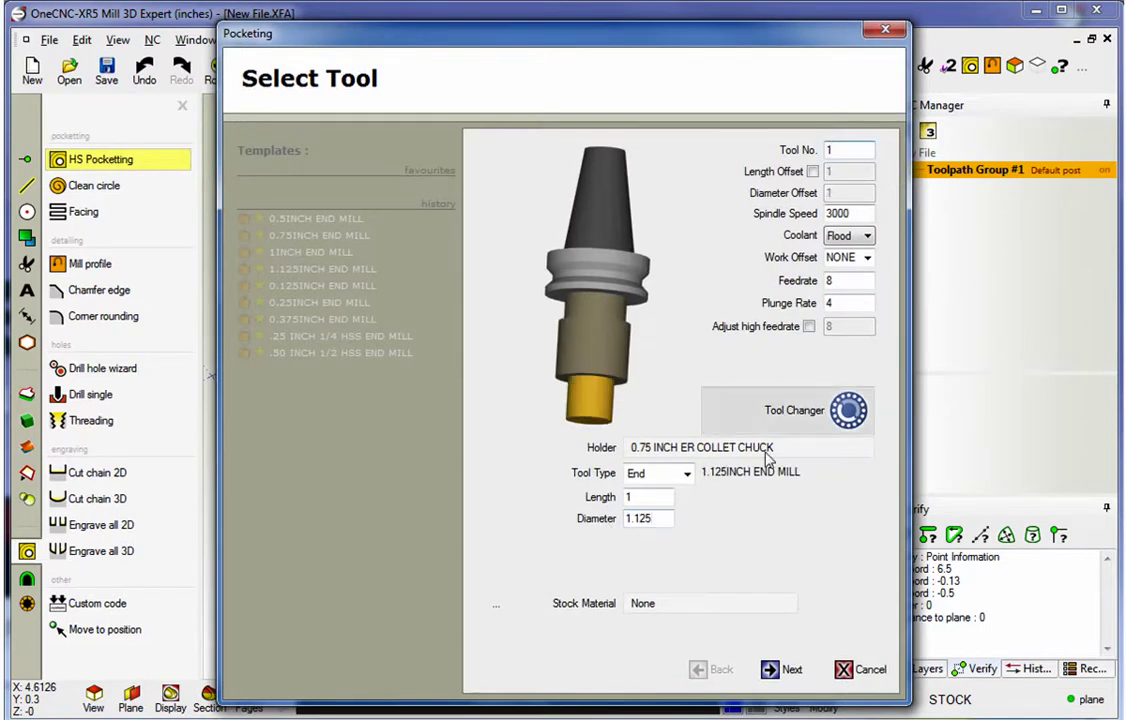
{"action": "left_click", "coordinate": [775, 678]}
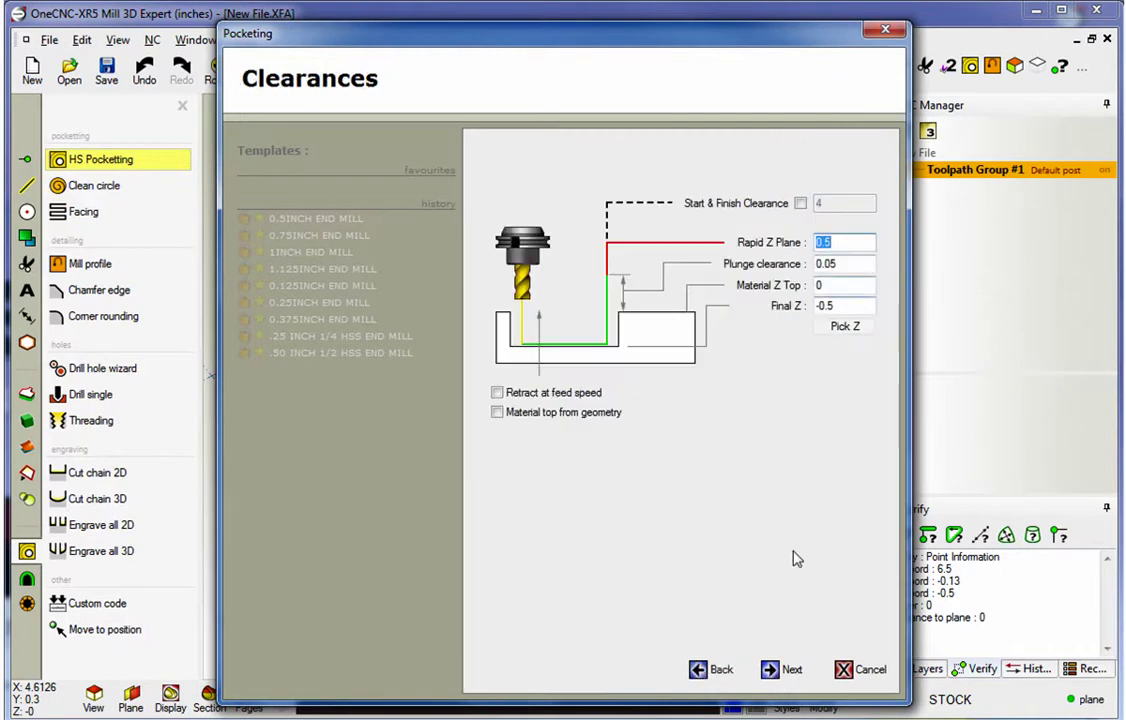
{"action": "left_click", "coordinate": [776, 672]}
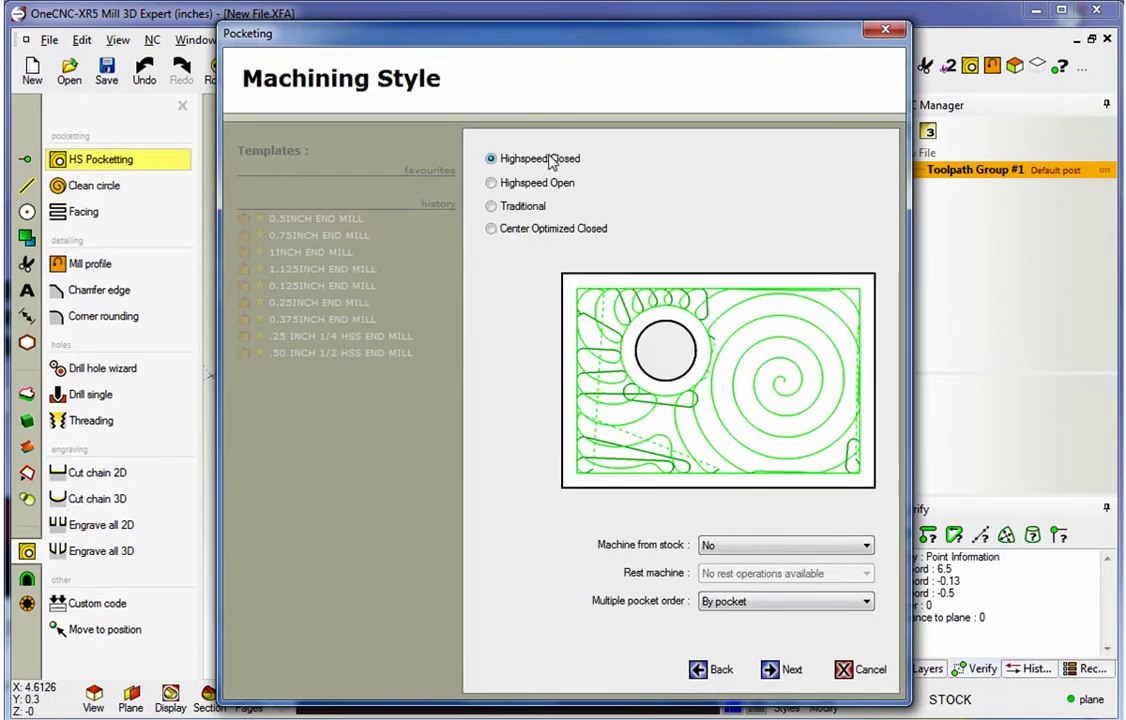
{"action": "left_click", "coordinate": [770, 670]}
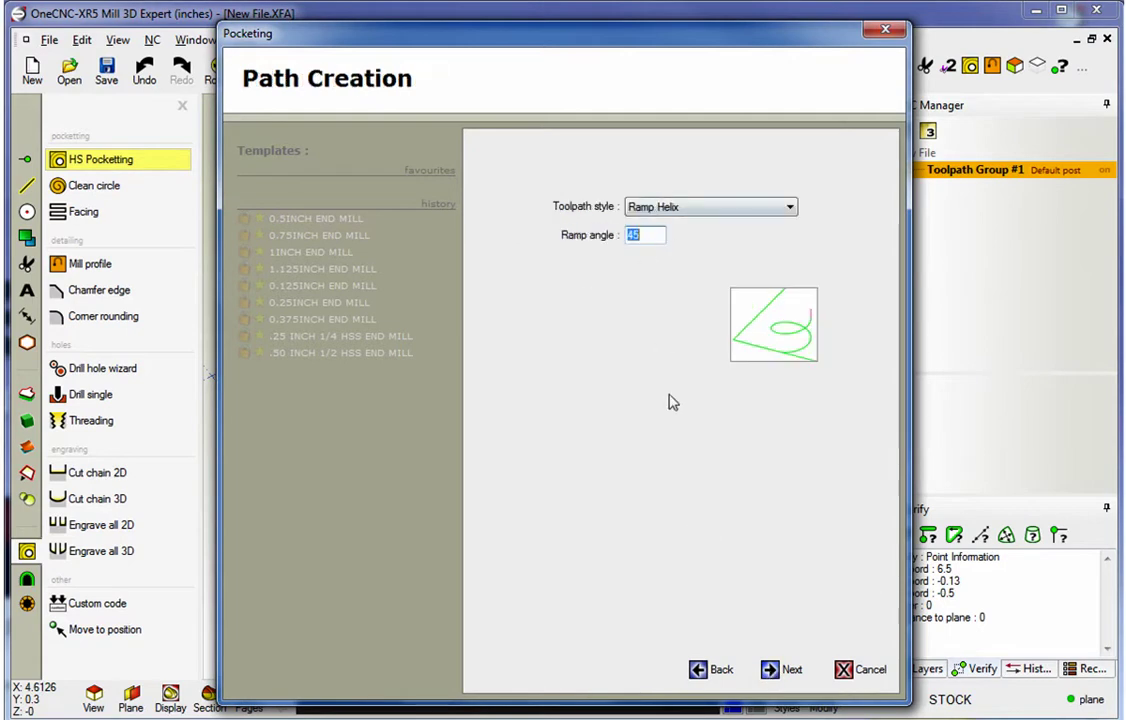
{"action": "left_click", "coordinate": [778, 672]}
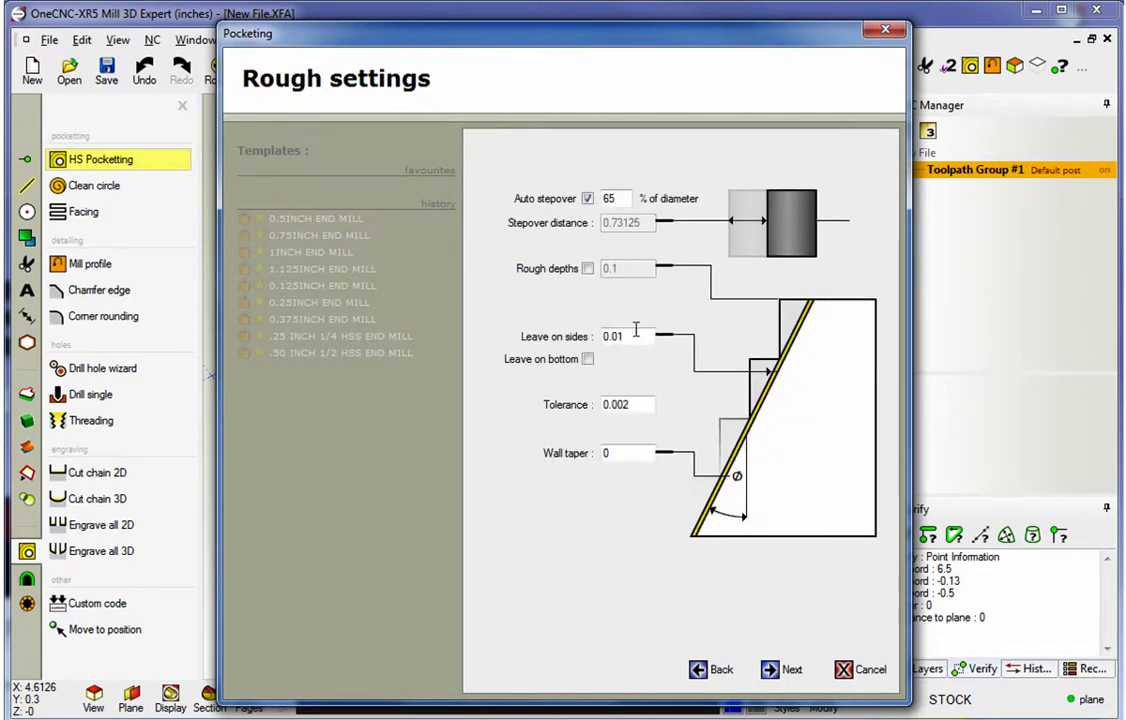
{"action": "left_click", "coordinate": [772, 670]}
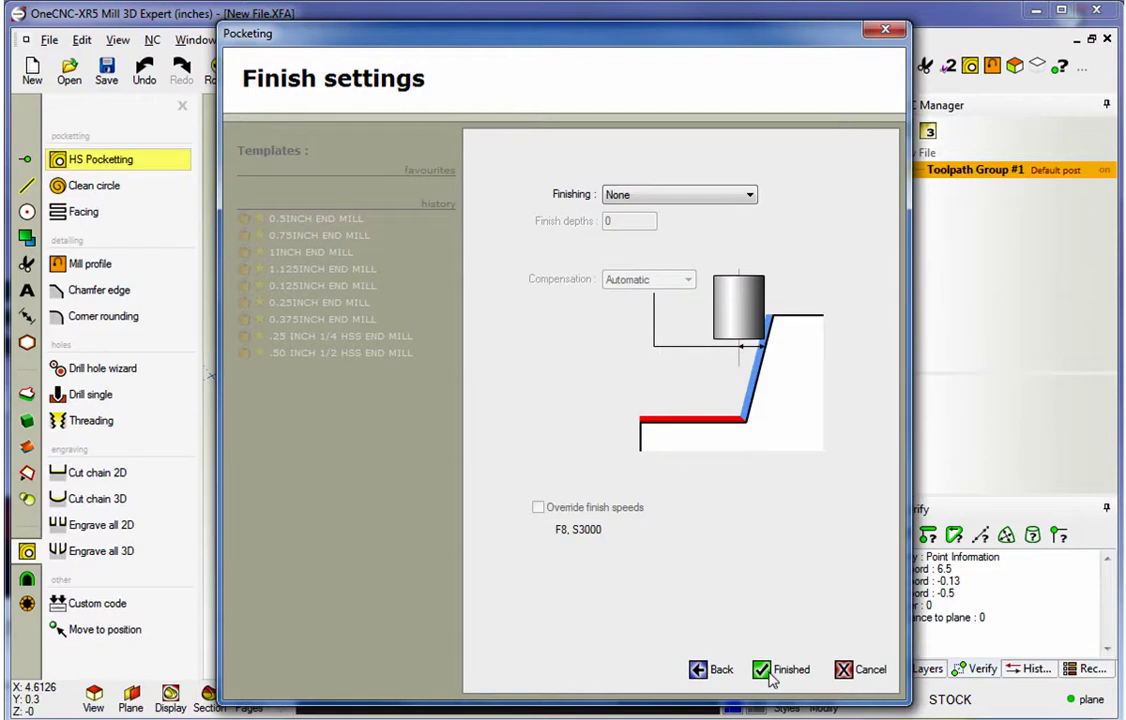
{"action": "left_click", "coordinate": [771, 676]}
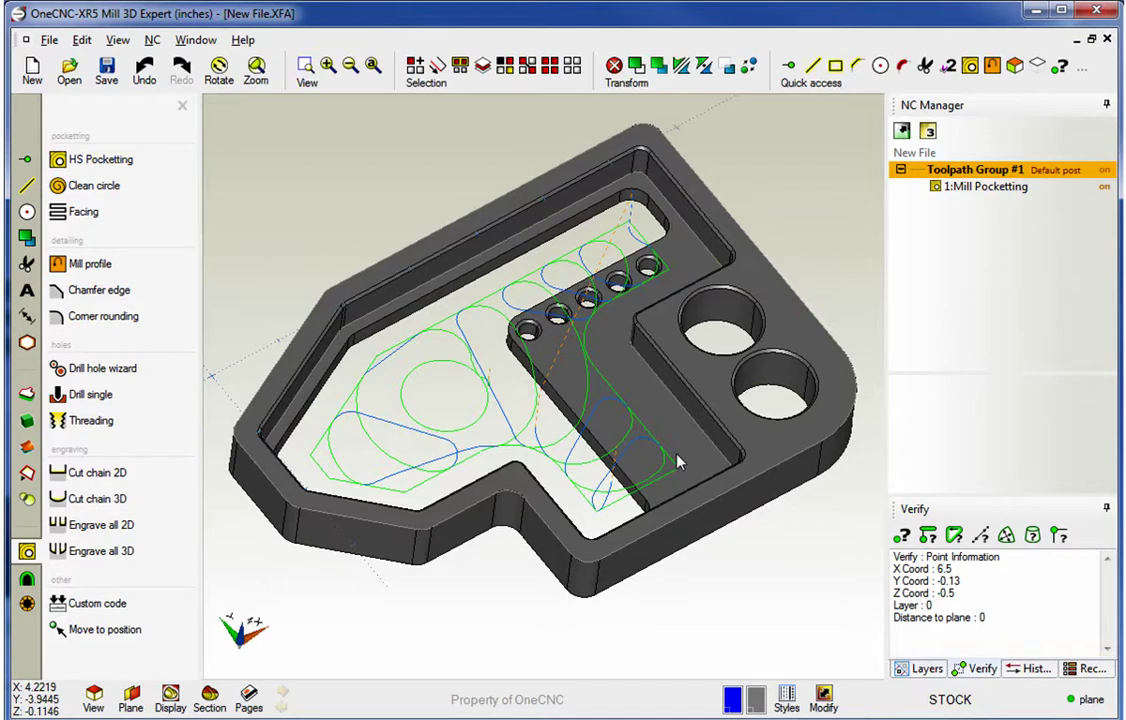
Start another HS Pocketting toolpath and manually pick the pocket's inner loops.
{"action": "left_click", "coordinate": [111, 168]}
{"action": "left_click_drag", "start_coordinate": [445, 113], "coordinate": [274, 107]}
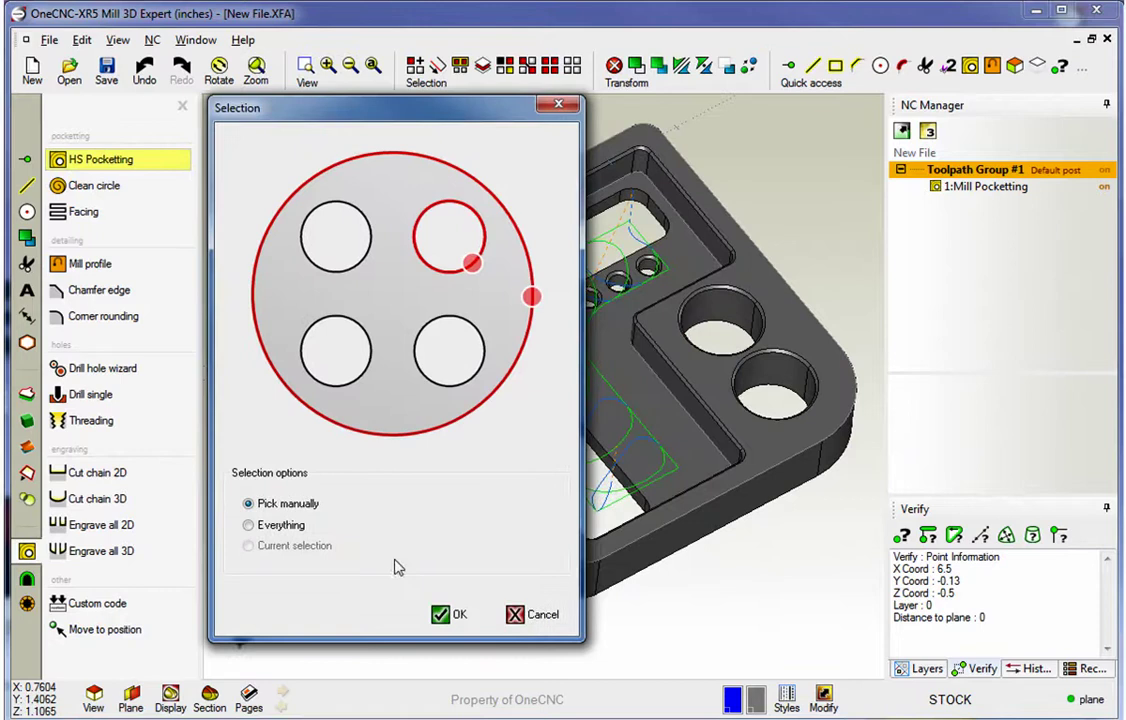
{"action": "left_click", "coordinate": [443, 618]}
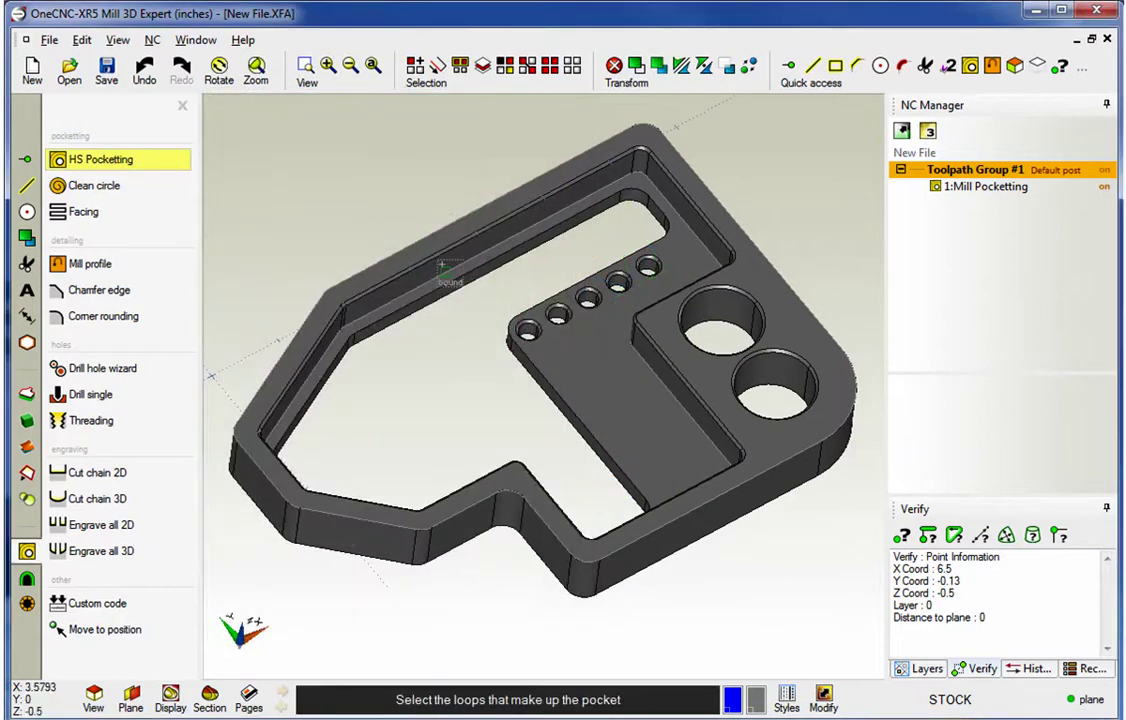
{"action": "left_click", "coordinate": [400, 250]}
Confirm the picked loops and set a 1-inch end mill for the second toolpath.
{"action": "right_click", "coordinate": [463, 372]}
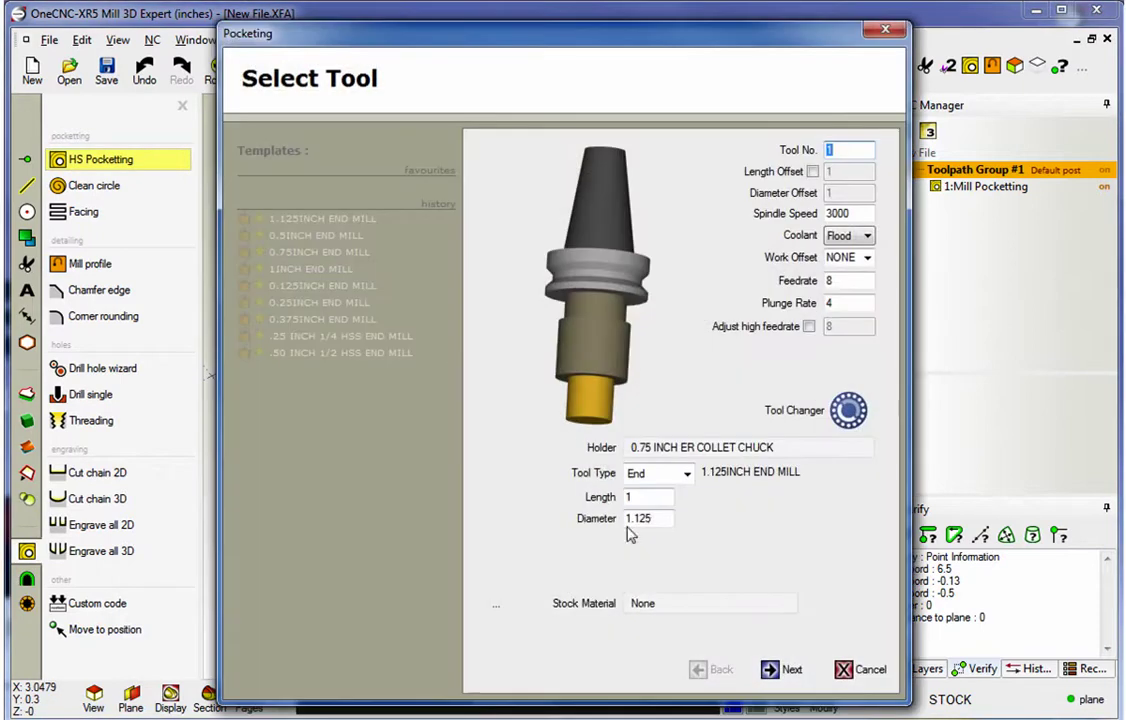
{"action": "double_click", "coordinate": [628, 518]}
{"action": "type", "text": "1"}
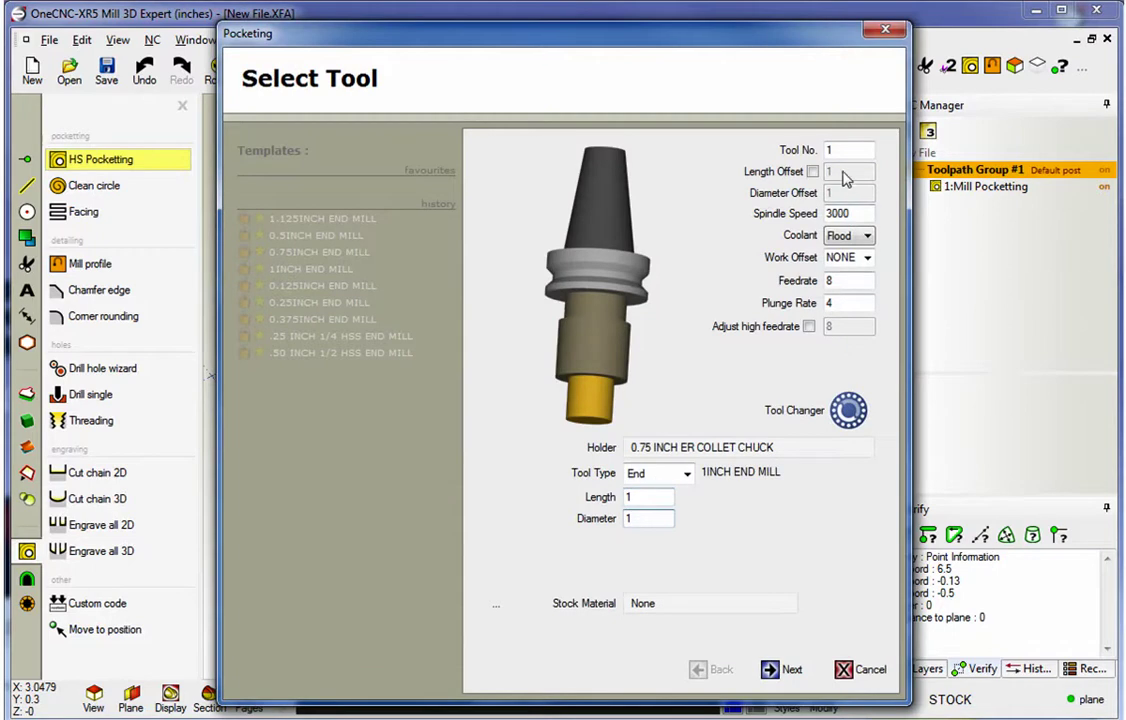
{"action": "left_click", "coordinate": [776, 672]}
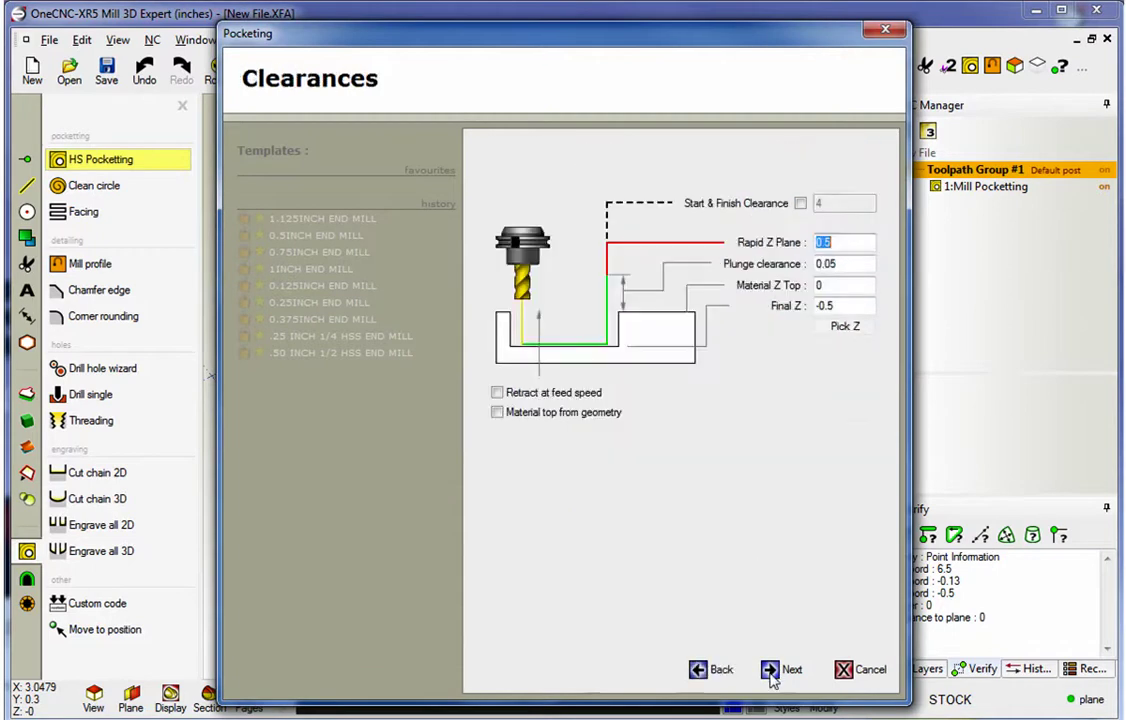
{"action": "left_click", "coordinate": [771, 680]}
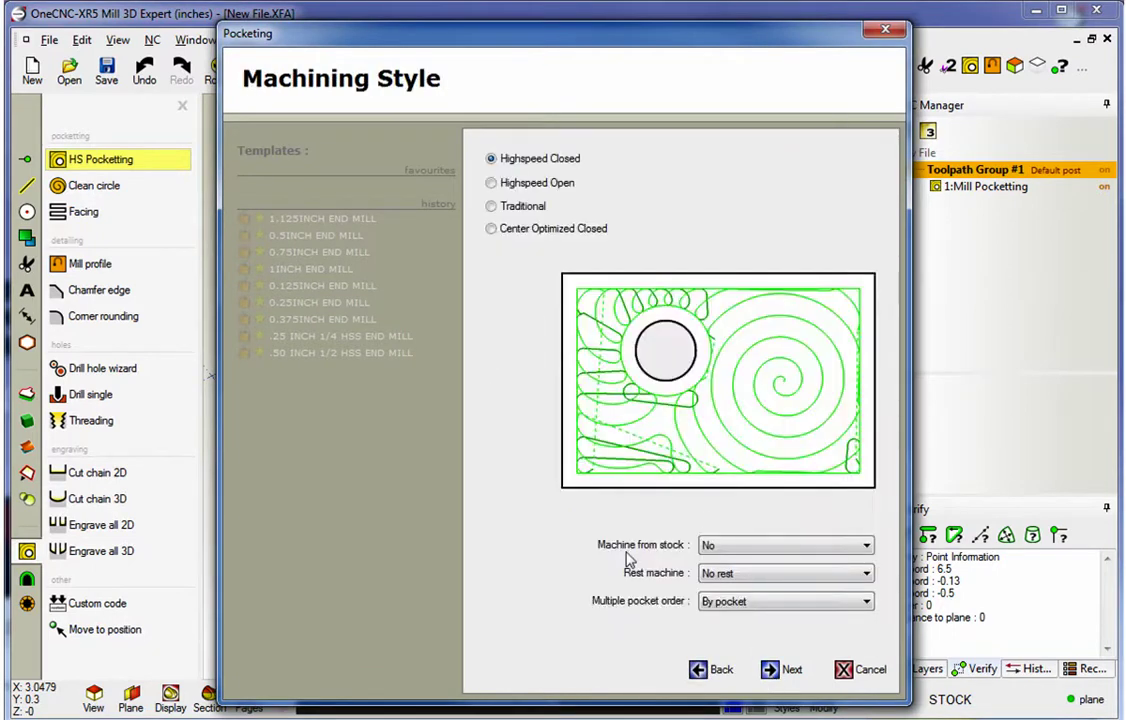
Rest-machine from 1:Mill Pocketting and generate toolpath 2:Mill Pocketting.
{"action": "left_click", "coordinate": [866, 574]}
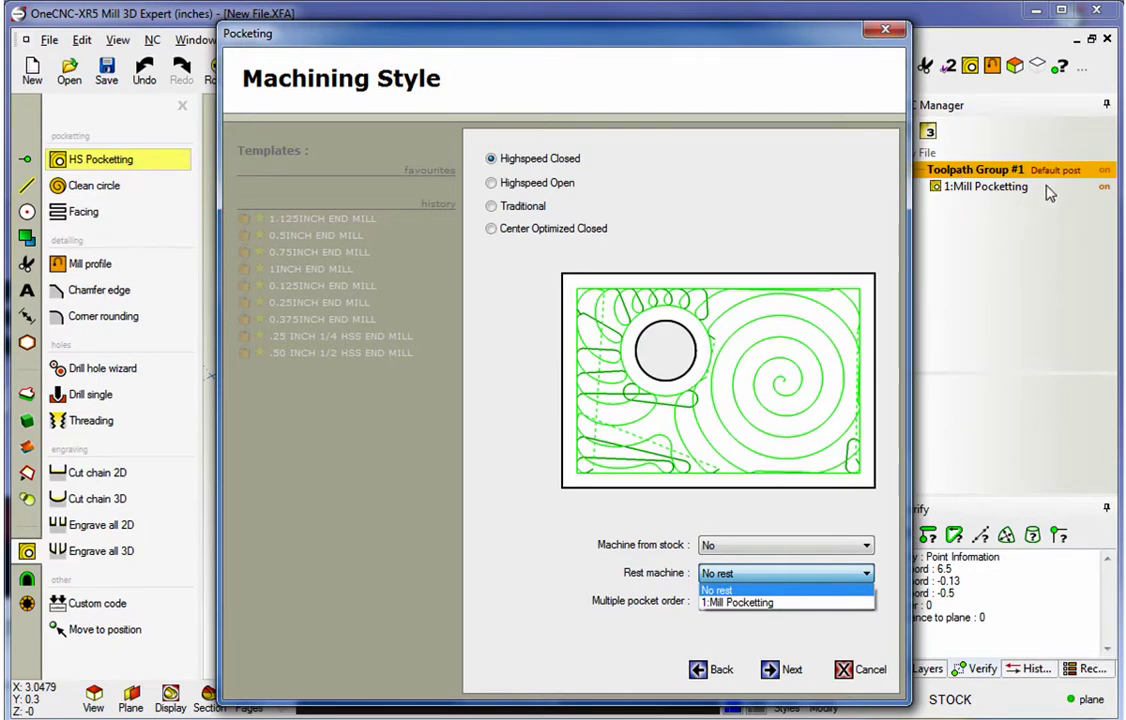
{"action": "left_click", "coordinate": [742, 604]}
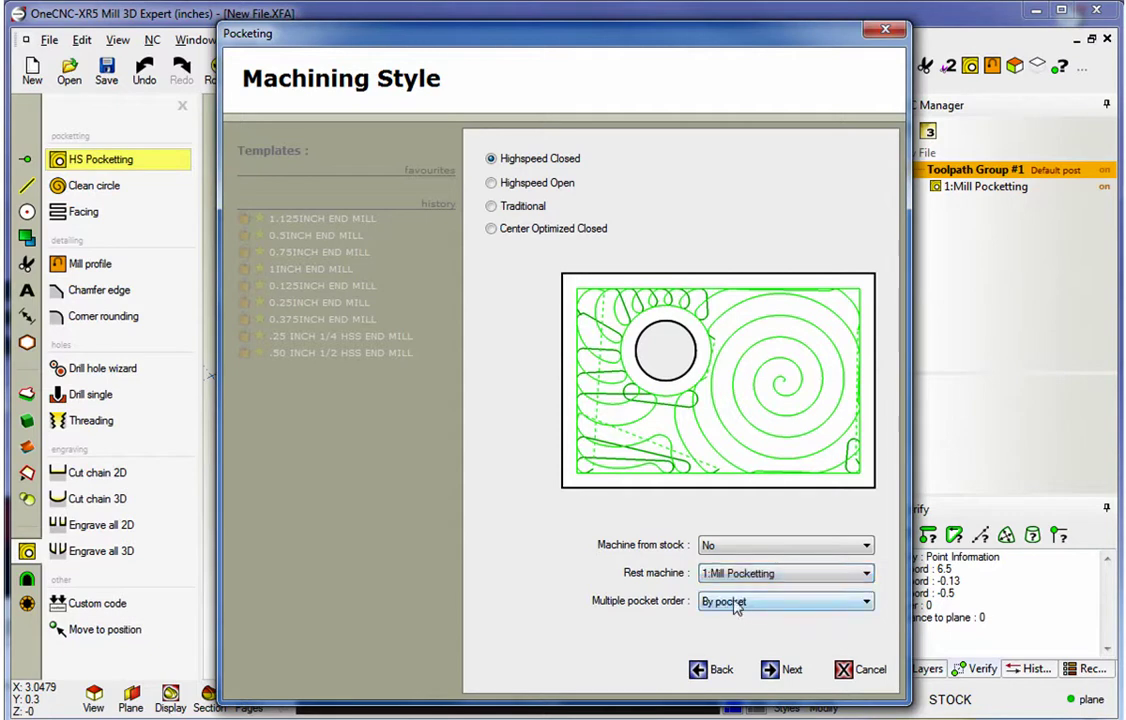
{"action": "left_click", "coordinate": [773, 677]}
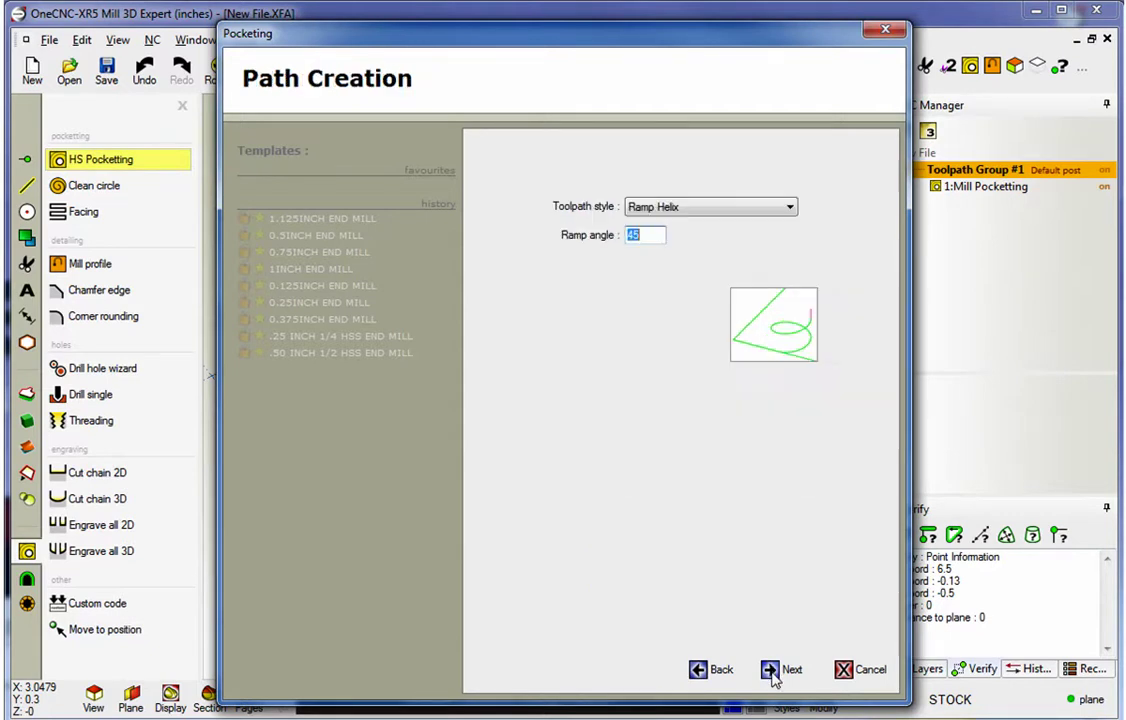
{"action": "left_click", "coordinate": [773, 675]}
{"action": "left_click", "coordinate": [773, 675]}
{"action": "left_click", "coordinate": [775, 673]}
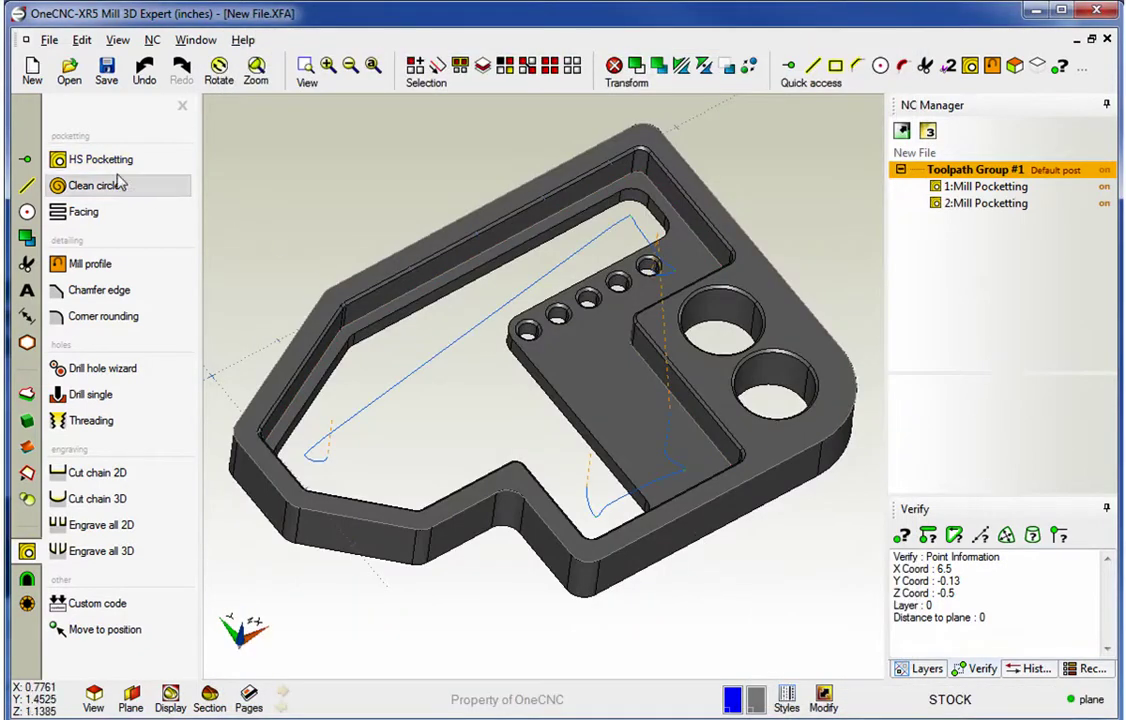
Start a third HS Pocketting toolpath and confirm the manually picked pocket loops.
{"action": "left_click", "coordinate": [119, 208]}
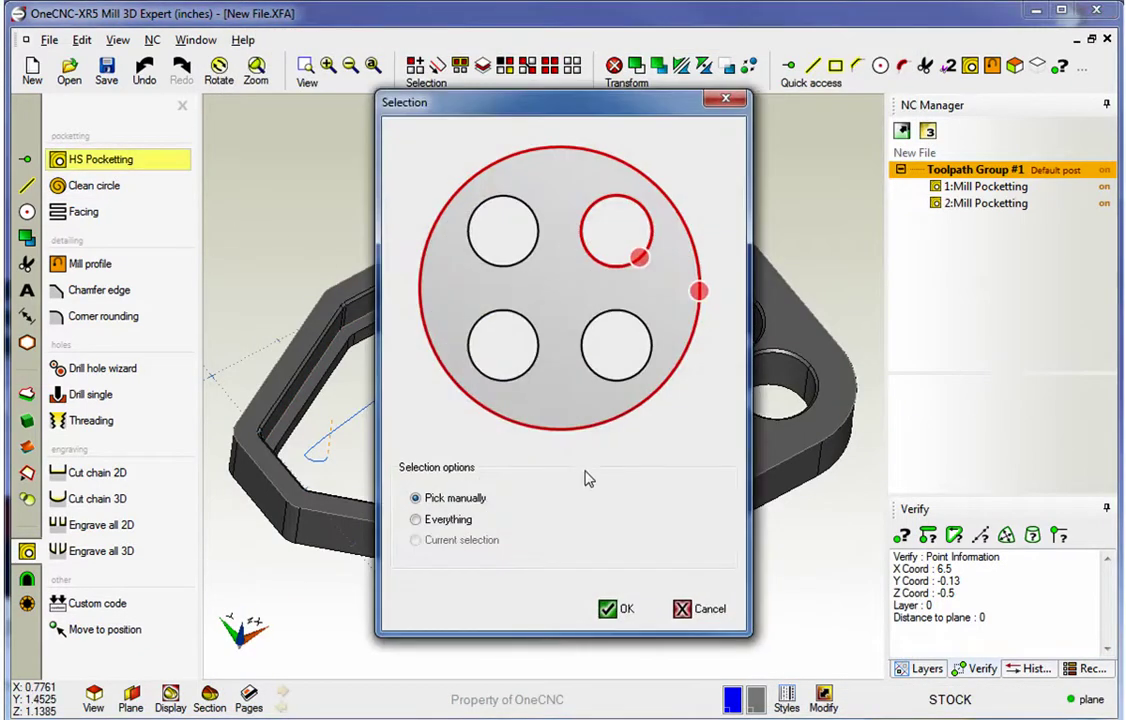
{"action": "left_click", "coordinate": [607, 609]}
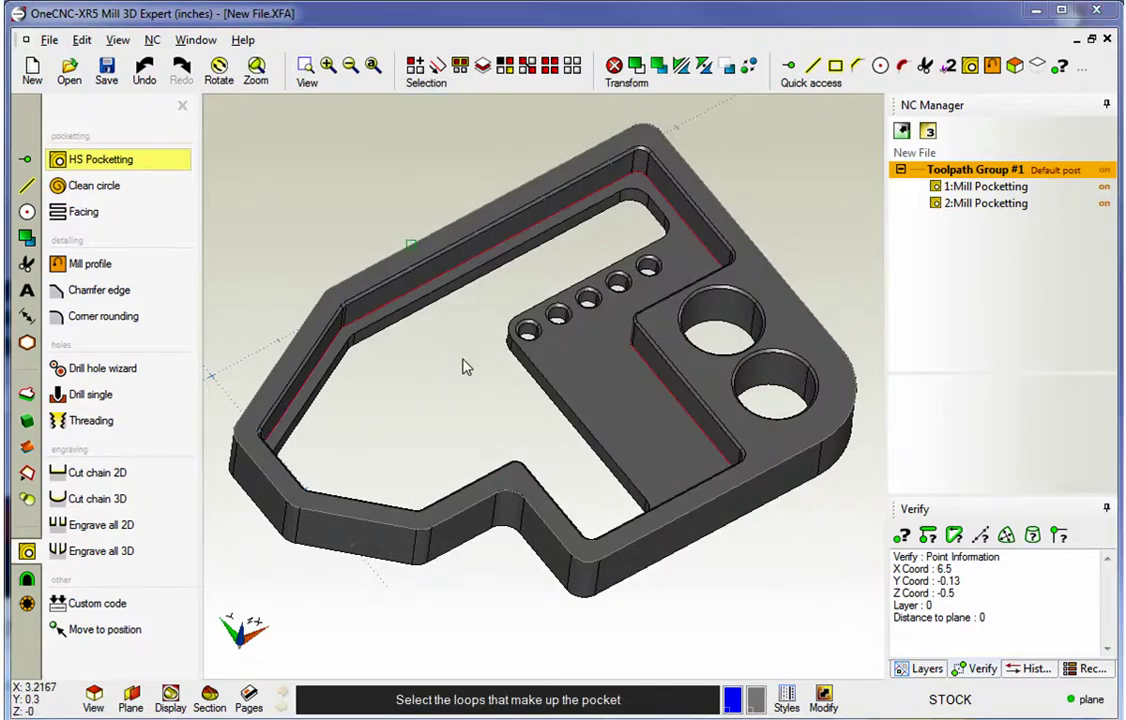
{"action": "left_click", "coordinate": [464, 360]}
Set a 0.75-inch end mill as tool 3 for the third toolpath.
{"action": "double_click", "coordinate": [626, 519]}
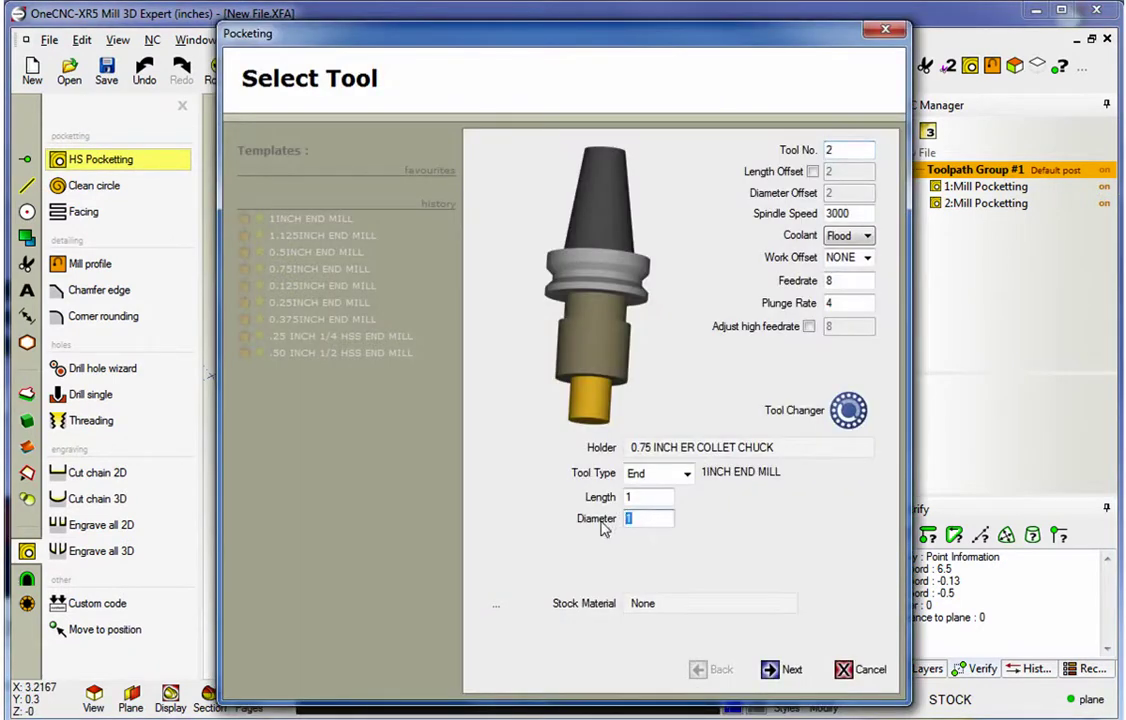
{"action": "type", "text": ".75"}
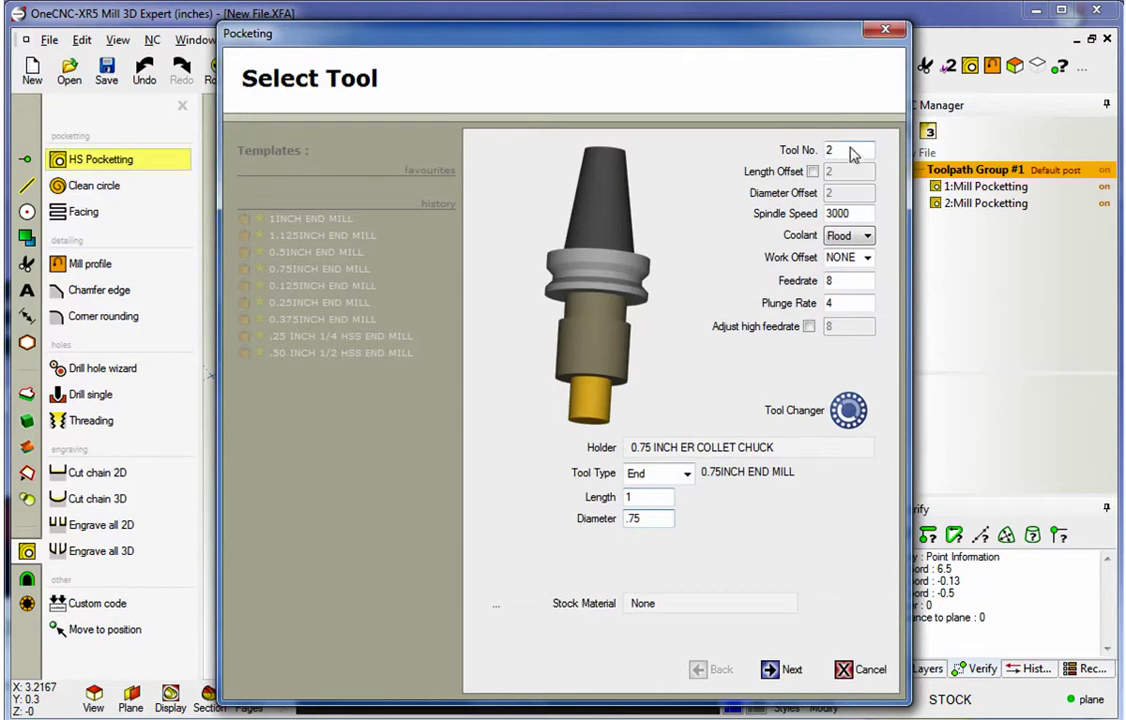
{"action": "left_click_drag", "start_coordinate": [853, 153], "coordinate": [820, 151]}
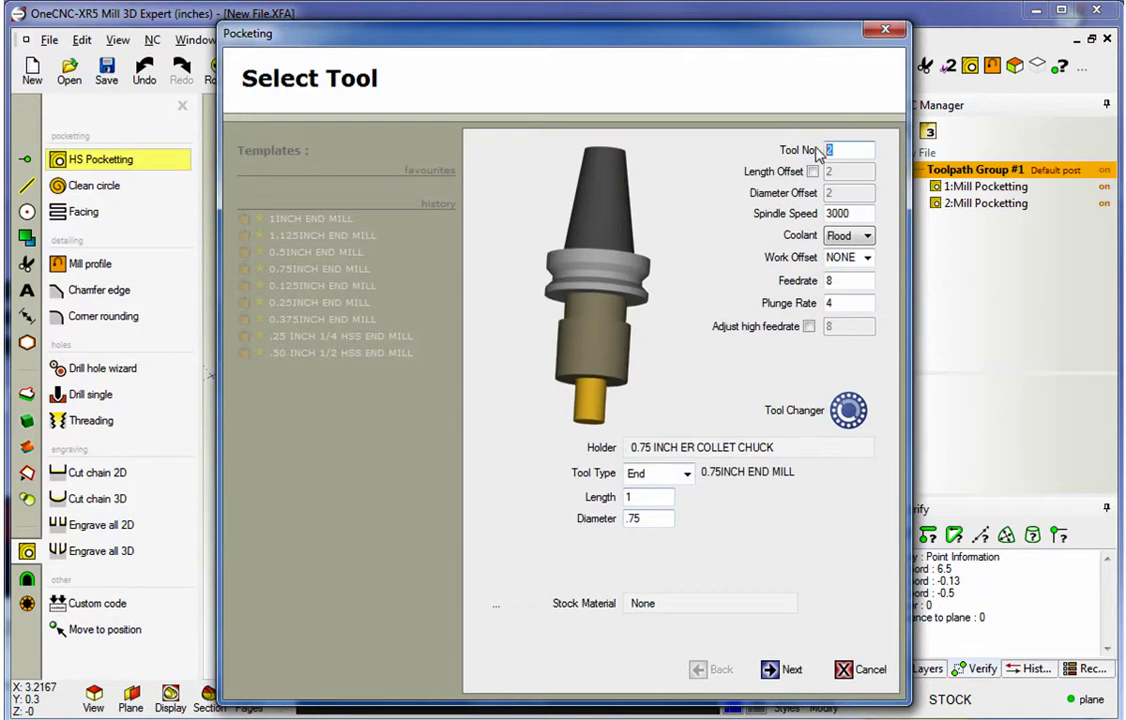
{"action": "left_click", "coordinate": [772, 670]}
{"action": "left_click", "coordinate": [770, 670]}
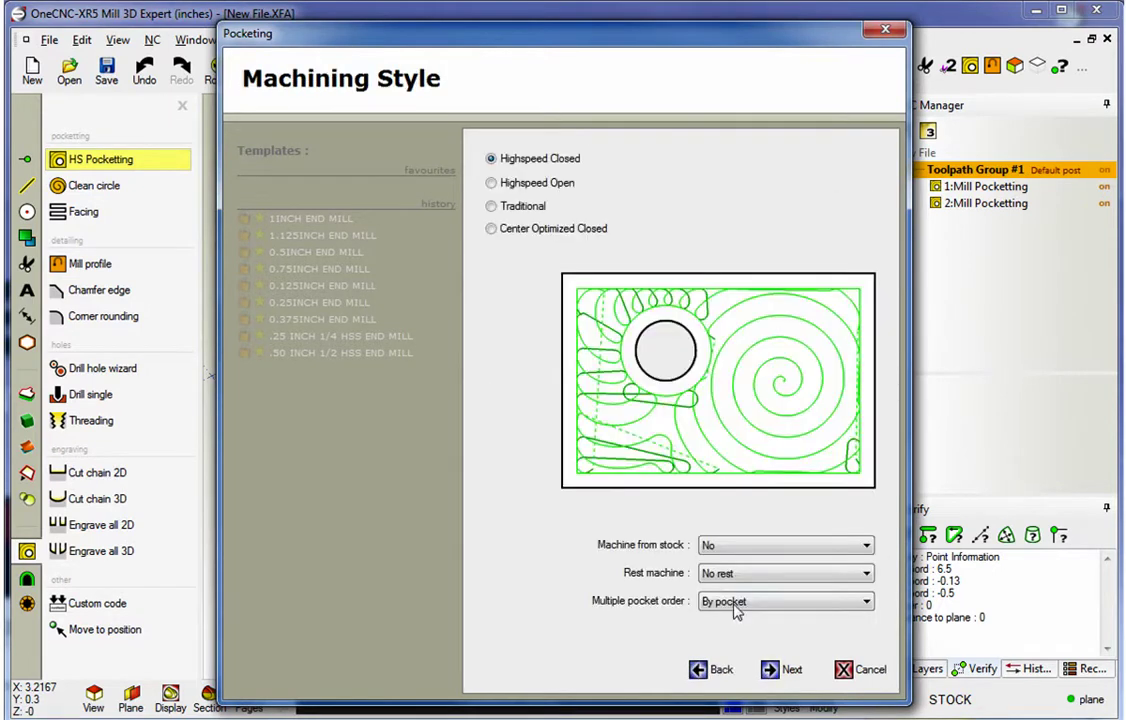
Rest-machine from 2:Mill Pocketting and generate toolpath 3:Mill Pocketting.
{"action": "left_click", "coordinate": [791, 576]}
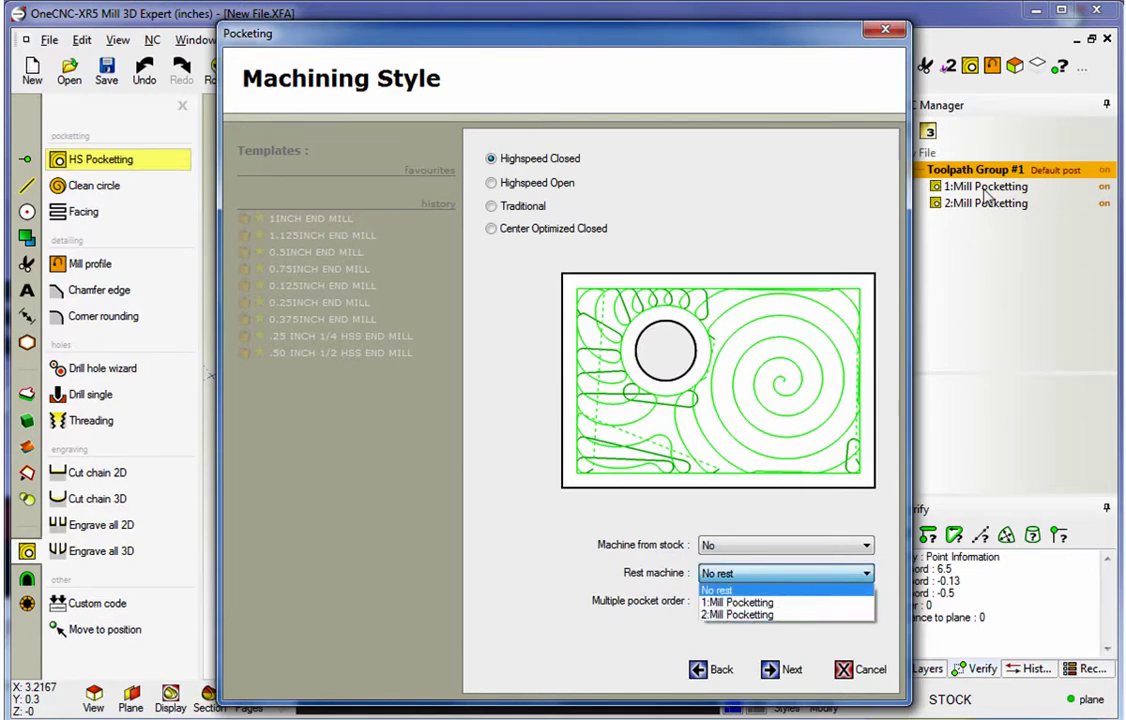
{"action": "left_click", "coordinate": [751, 615]}
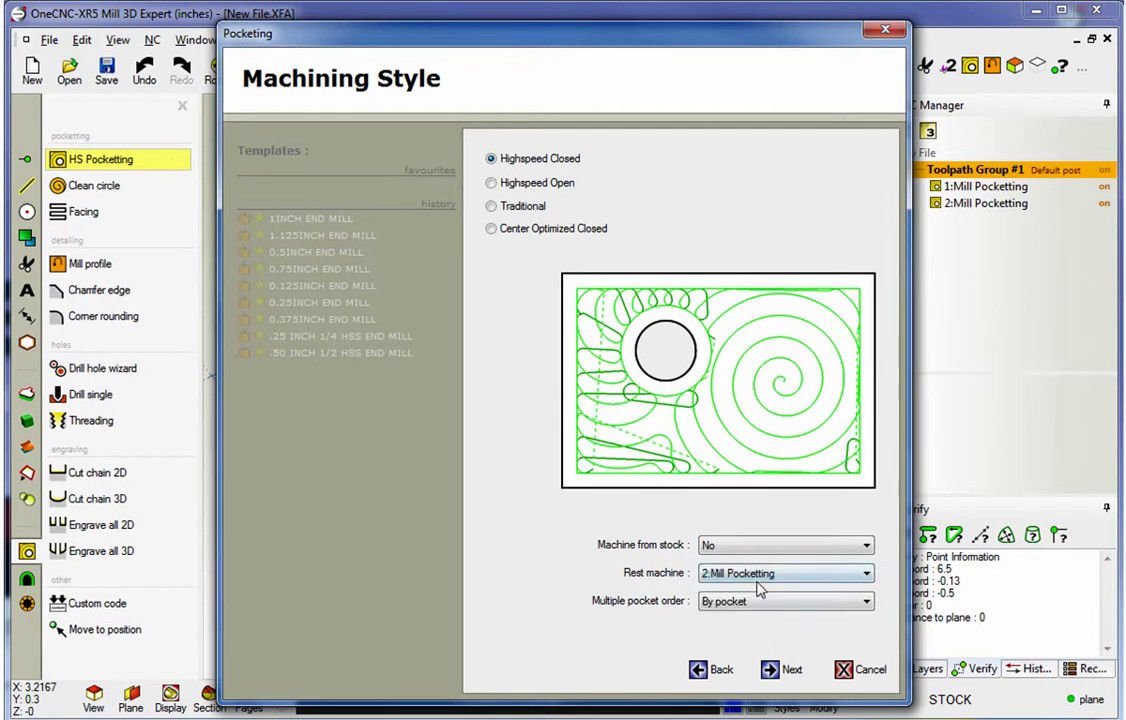
{"action": "left_click", "coordinate": [770, 670]}
{"action": "left_click", "coordinate": [772, 670]}
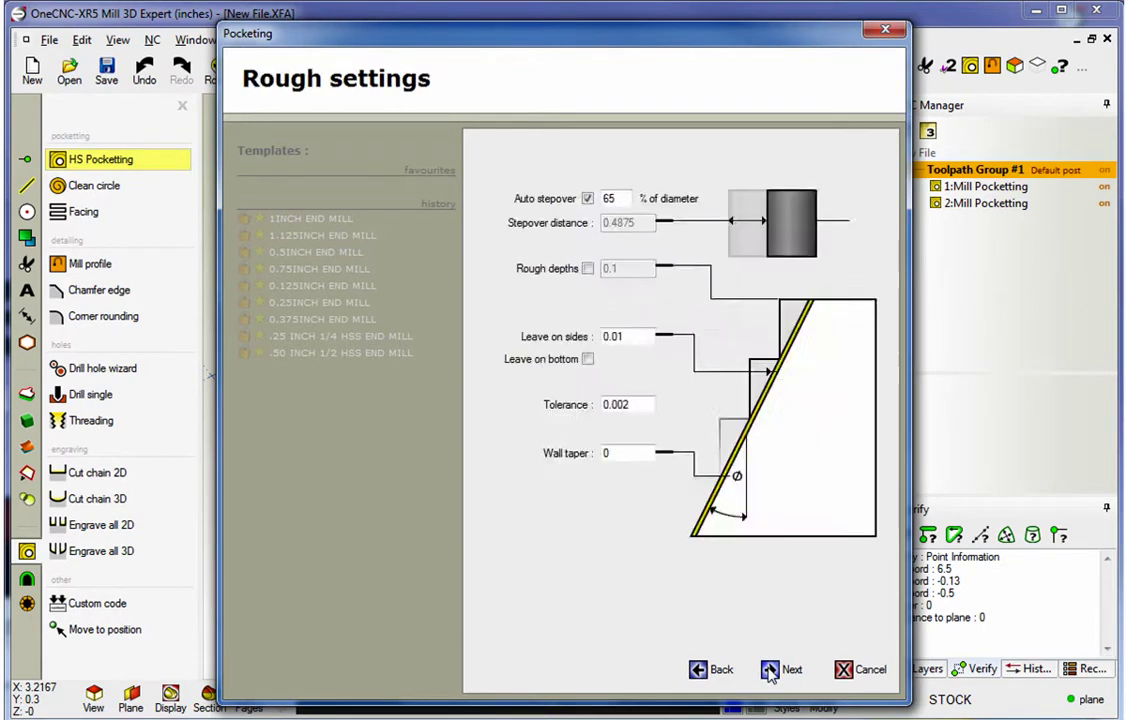
{"action": "left_click", "coordinate": [772, 670]}
{"action": "left_click", "coordinate": [772, 670]}
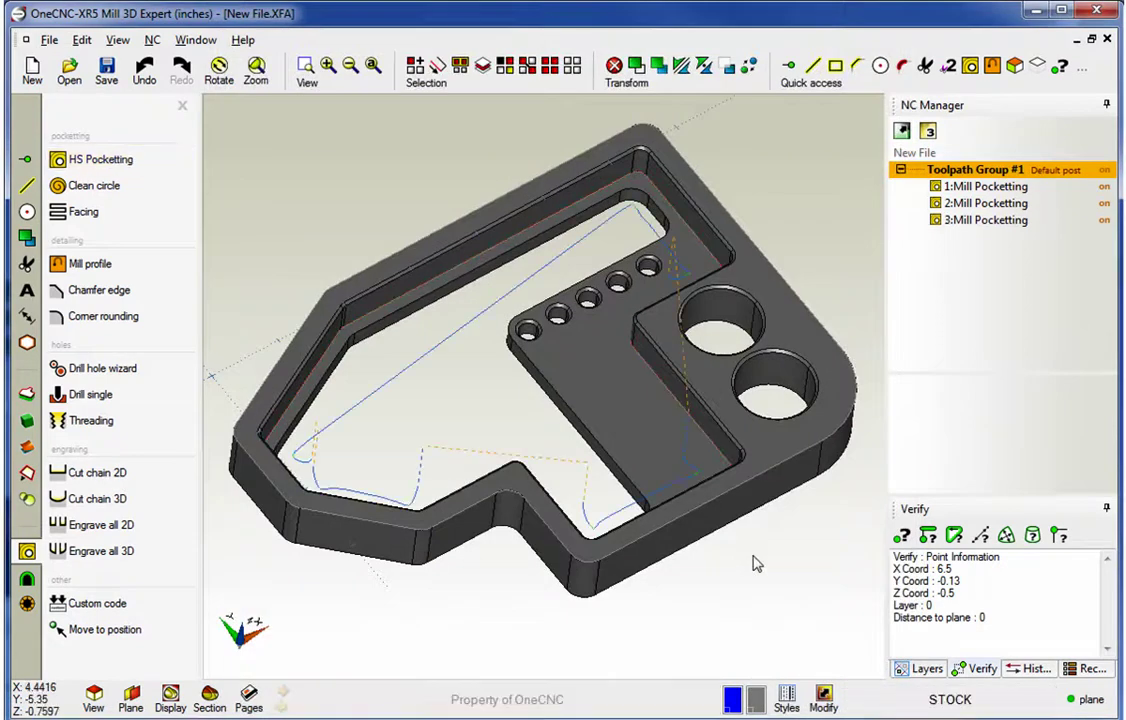
Start a fourth HS Pocketting toolpath and manually pick the pocket's boundary loop.
{"action": "left_click", "coordinate": [100, 159]}
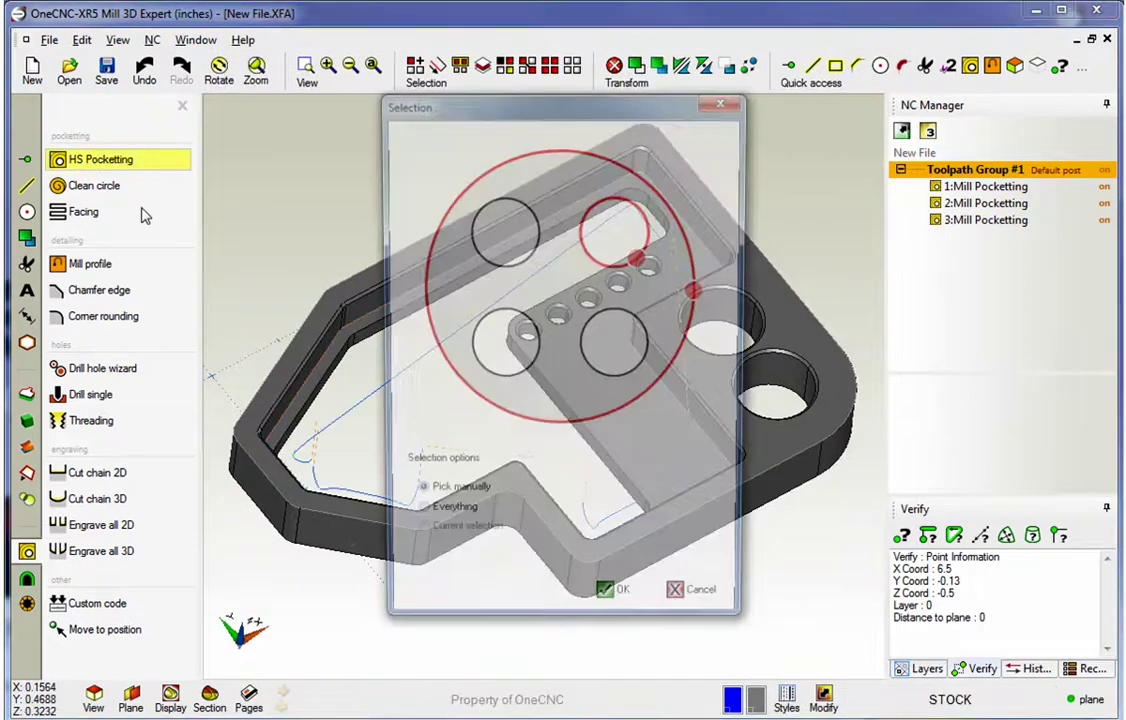
{"action": "left_click_drag", "start_coordinate": [470, 120], "coordinate": [287, 113]}
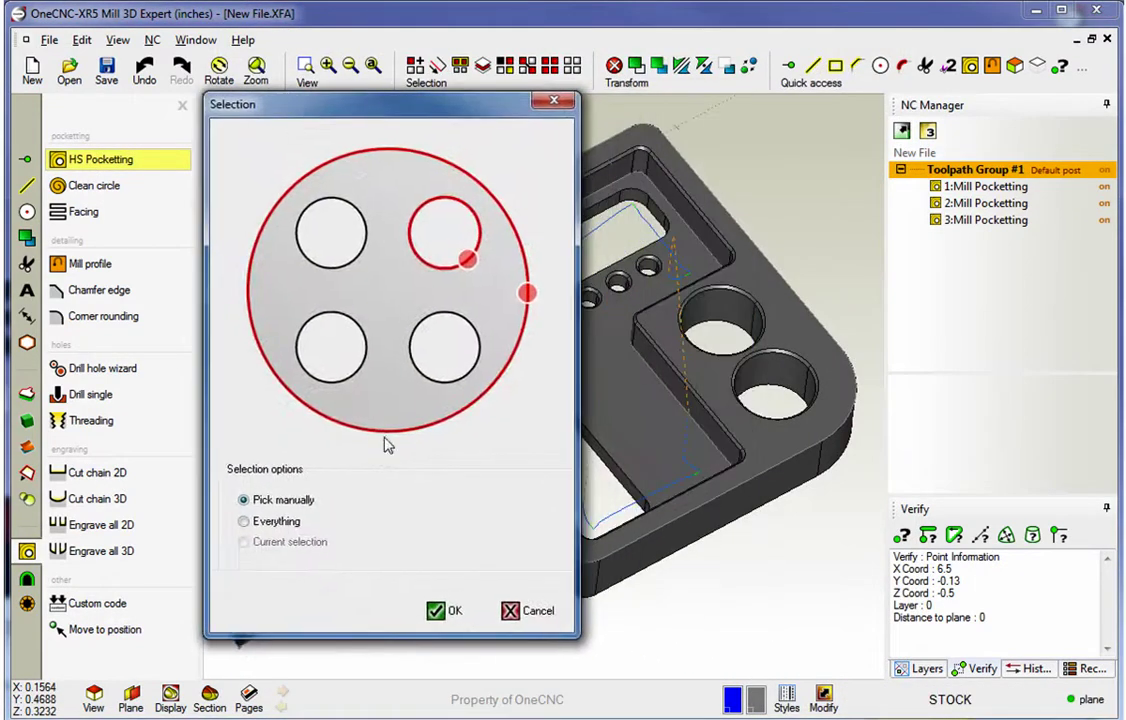
{"action": "left_click", "coordinate": [438, 606]}
{"action": "left_click", "coordinate": [488, 306]}
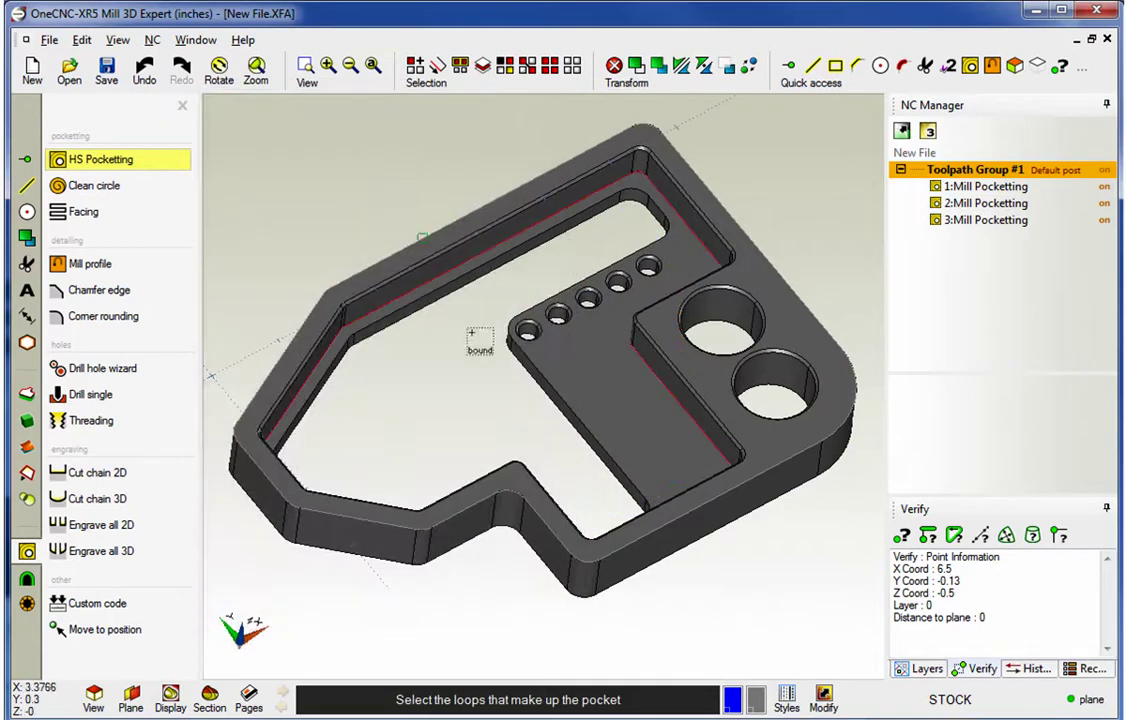
{"action": "right_click", "coordinate": [475, 377]}
Set a 0.5-inch end mill as tool 4.
{"action": "left_click_drag", "start_coordinate": [662, 519], "coordinate": [613, 522]}
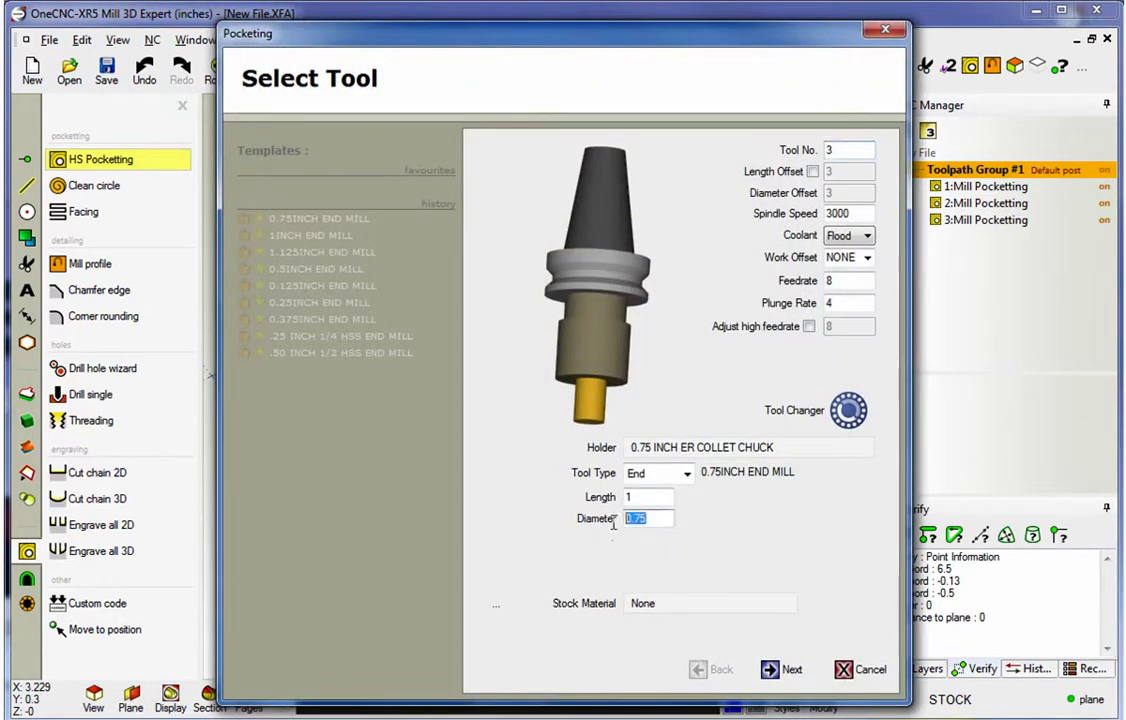
{"action": "key", "text": "BackSpace"}
{"action": "type", "text": ".5"}
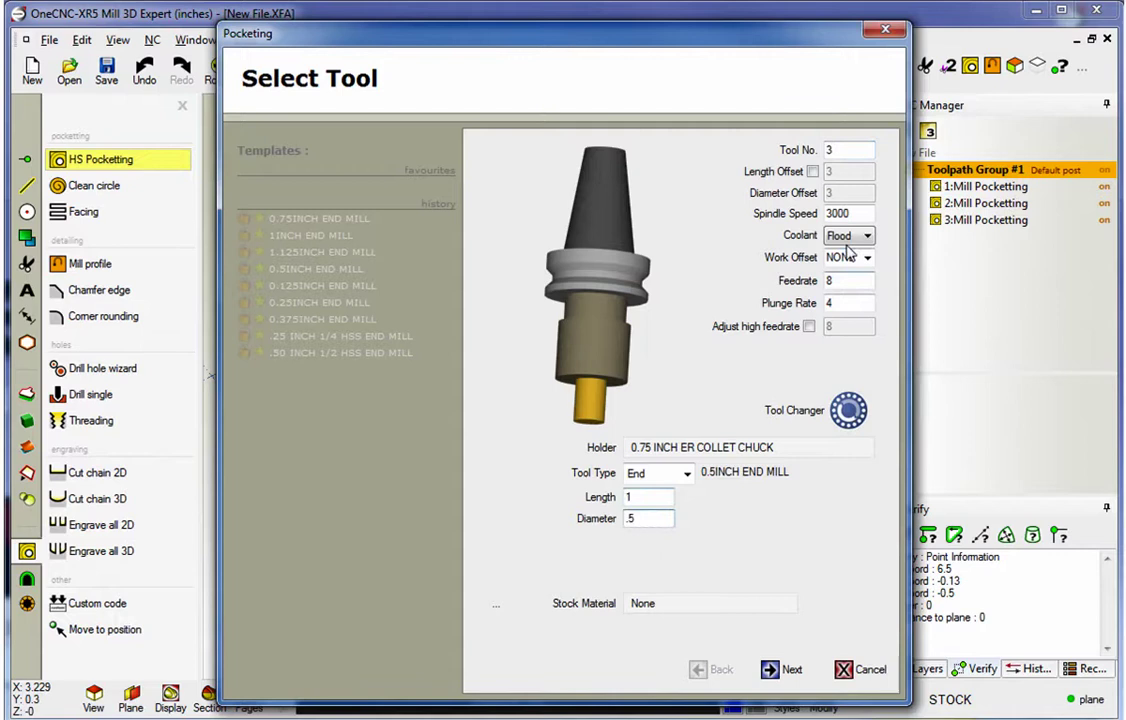
{"action": "left_click_drag", "start_coordinate": [848, 151], "coordinate": [818, 151]}
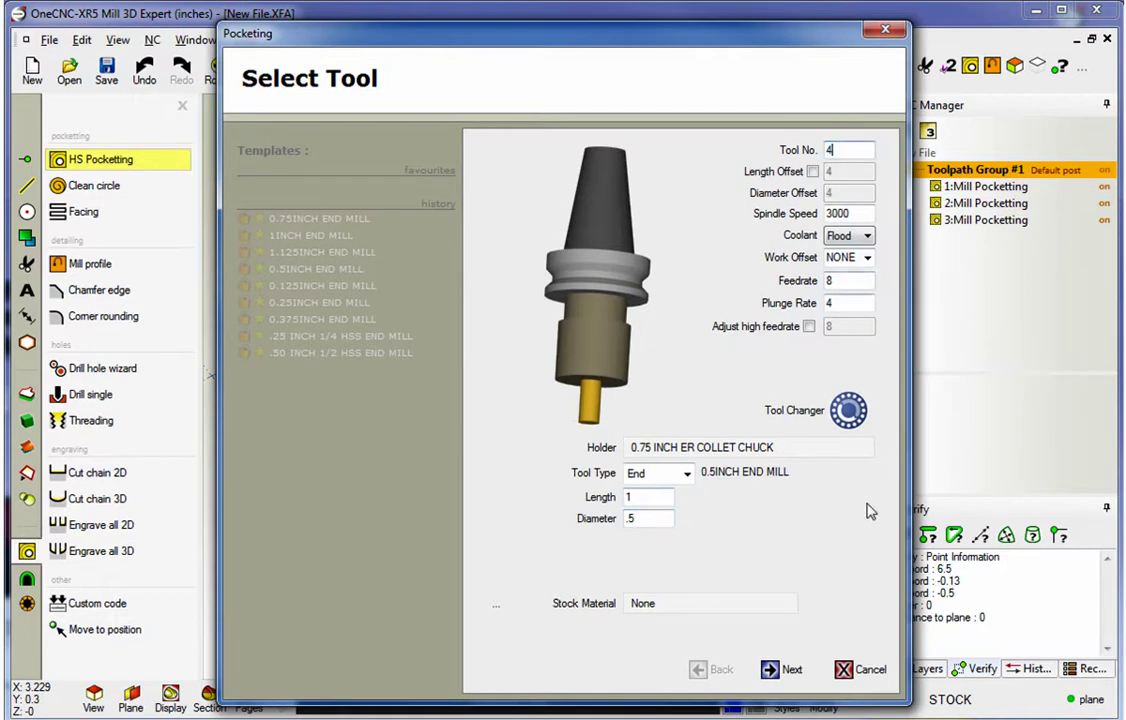
{"action": "left_click", "coordinate": [786, 669]}
{"action": "left_click", "coordinate": [770, 675]}
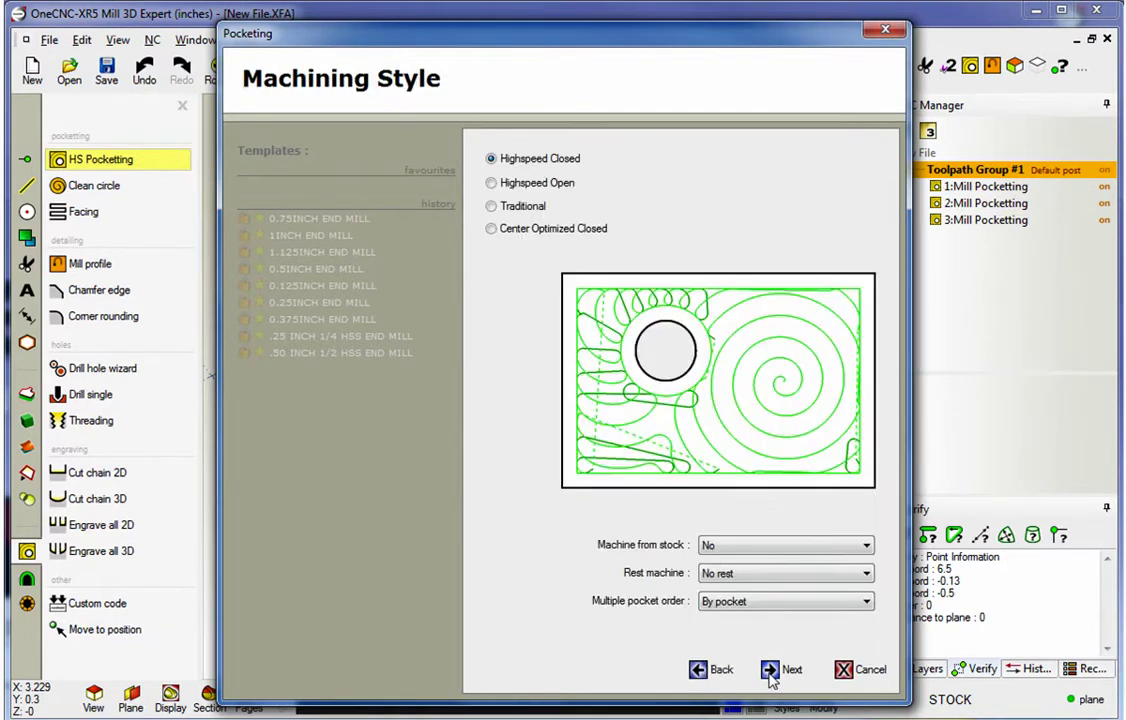
Rest-machine from 3:Mill Pocketting and generate toolpath 4:Mill Pocketting.
{"action": "left_click", "coordinate": [765, 573]}
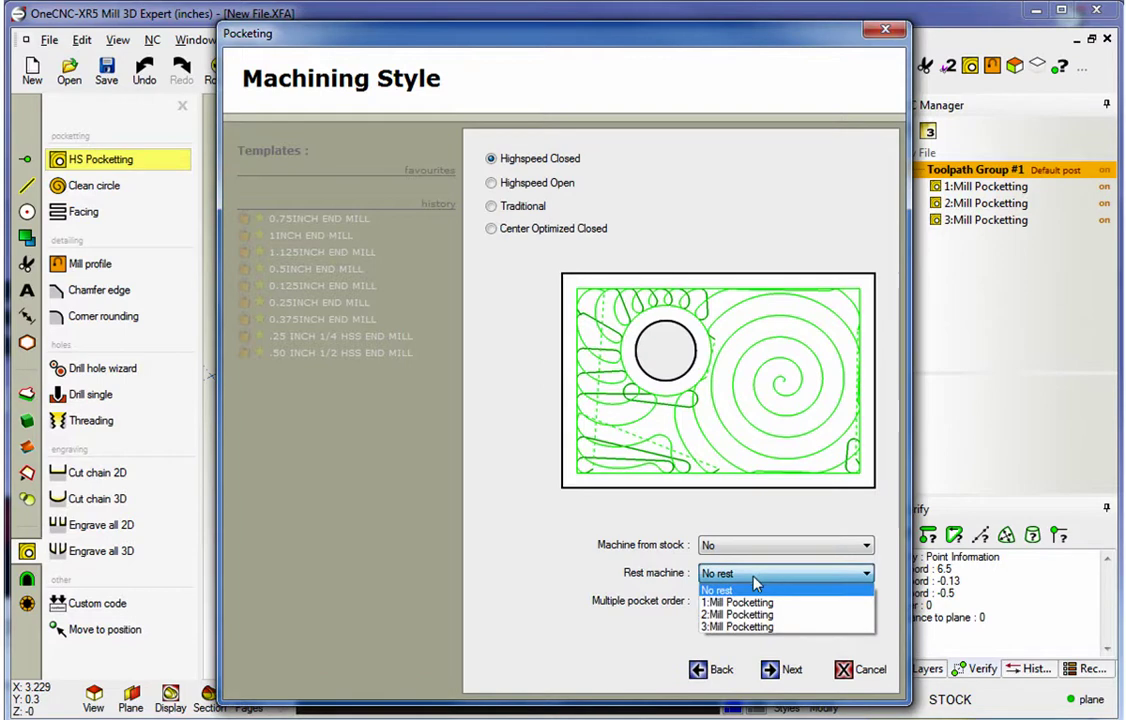
{"action": "left_click", "coordinate": [735, 627]}
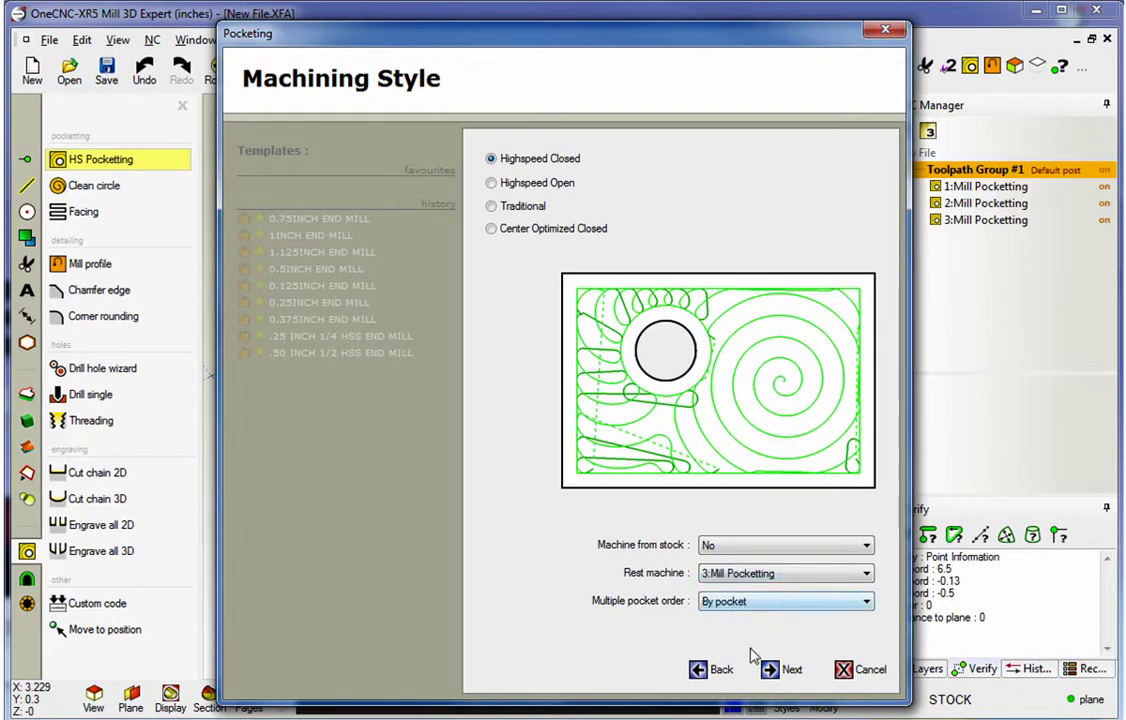
{"action": "left_click", "coordinate": [772, 671]}
{"action": "left_click", "coordinate": [772, 671]}
{"action": "left_click", "coordinate": [772, 671]}
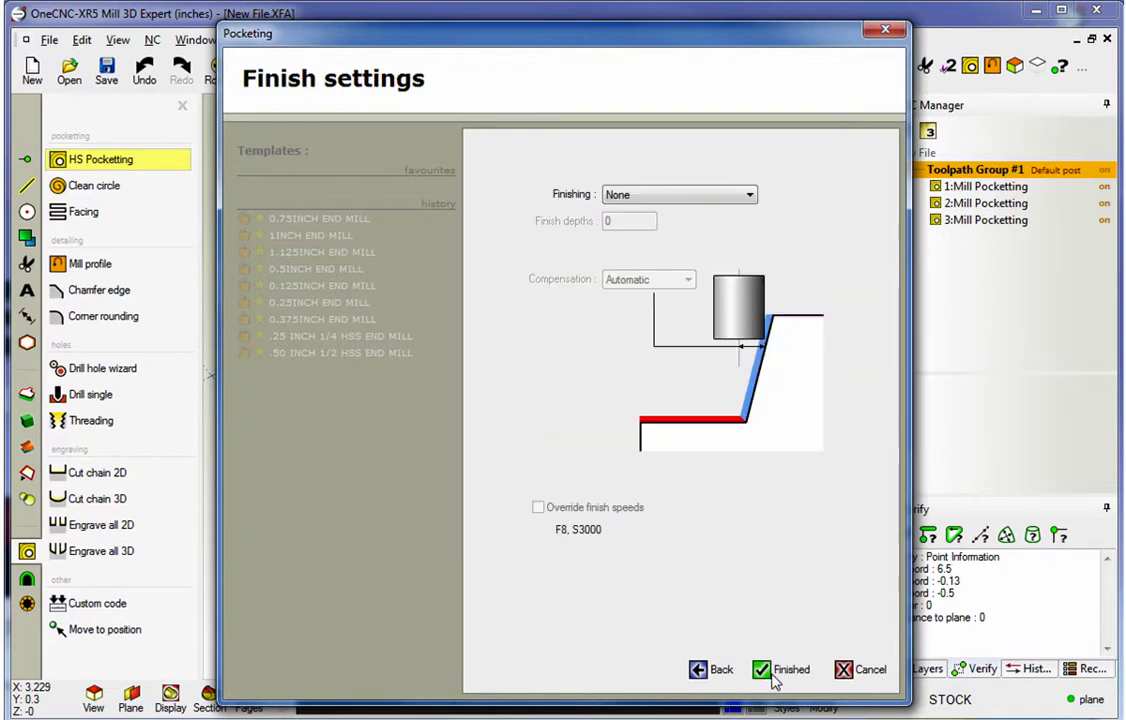
{"action": "left_click", "coordinate": [765, 669]}
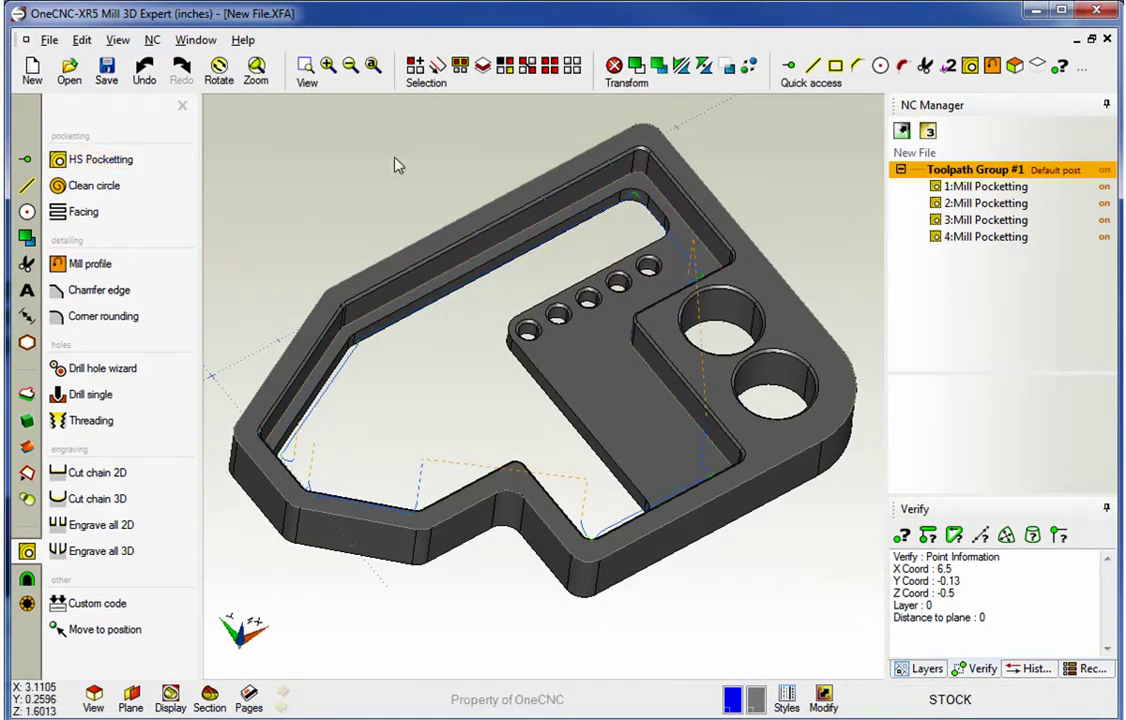
Simulate Toolpath Group #1 with stock from the part's outer boundary, Z 0 to -0.75.
{"action": "left_click", "coordinate": [182, 105]}
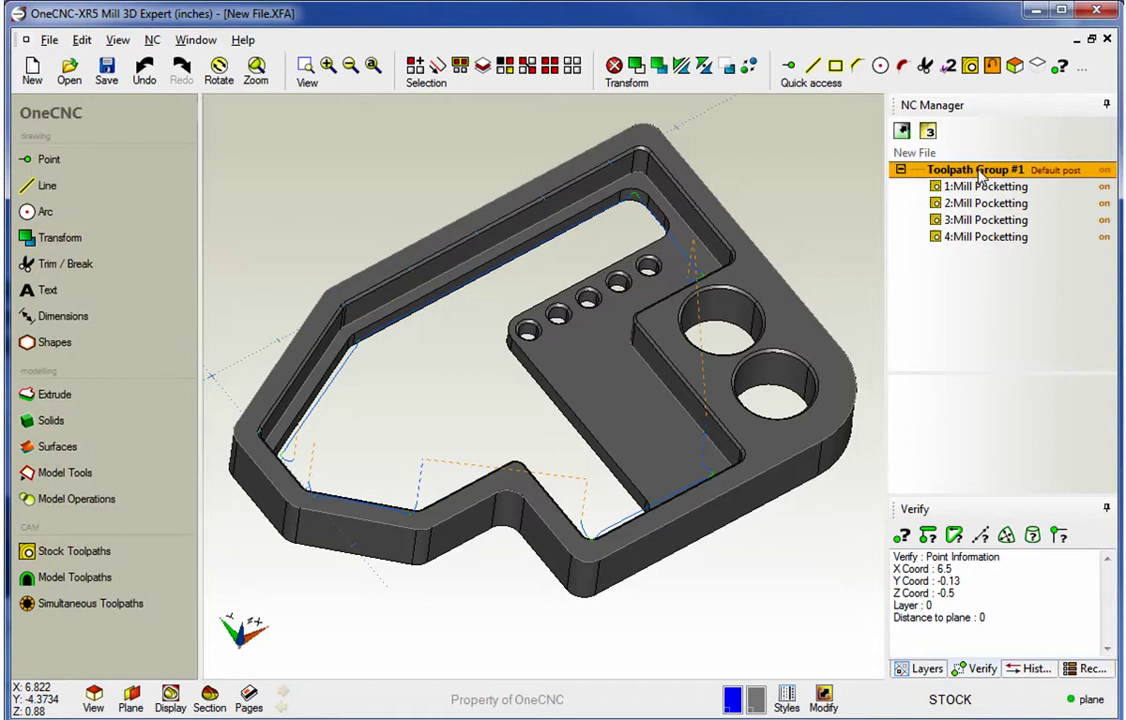
{"action": "right_click", "coordinate": [910, 172]}
{"action": "left_click", "coordinate": [983, 221]}
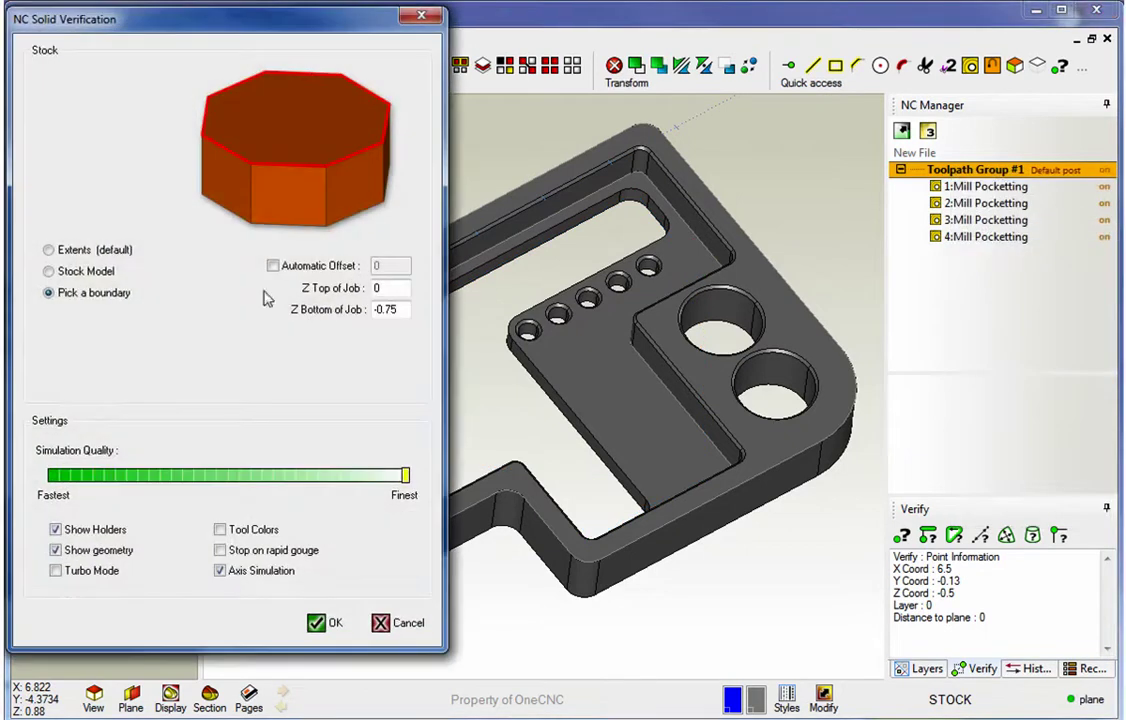
{"action": "left_click", "coordinate": [315, 623]}
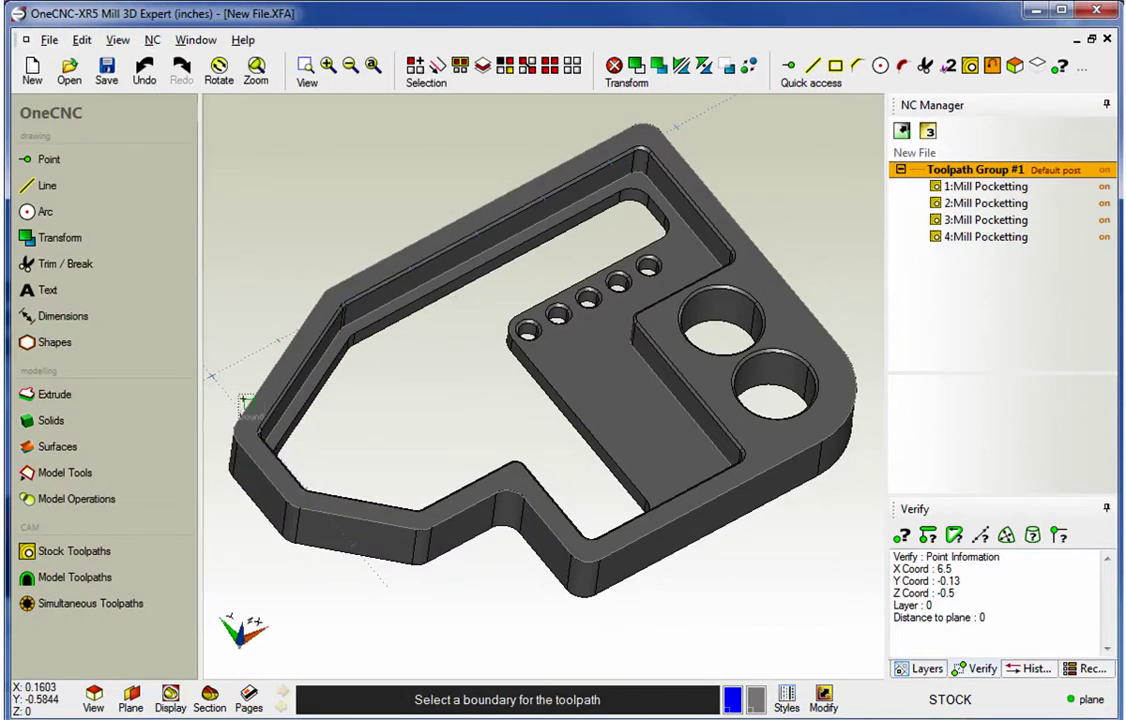
{"action": "left_click", "coordinate": [218, 356]}
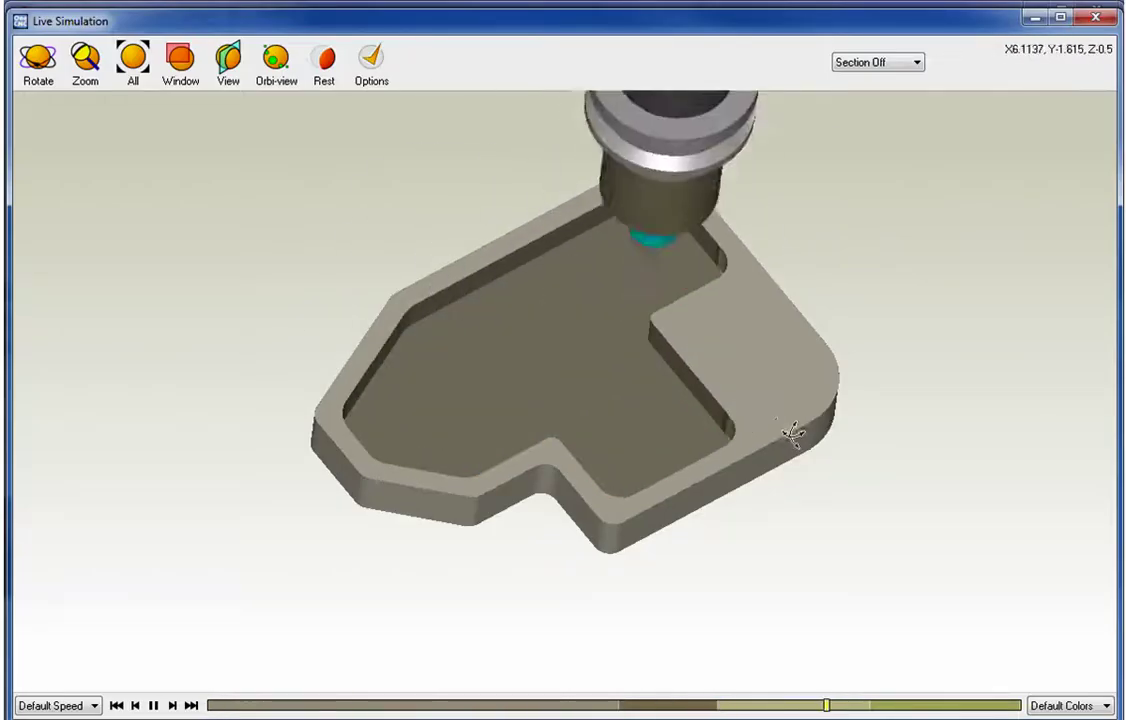
Replay the cut from uncut stock at /10 speed, then close Live Simulation.
{"action": "left_click", "coordinate": [92, 705]}
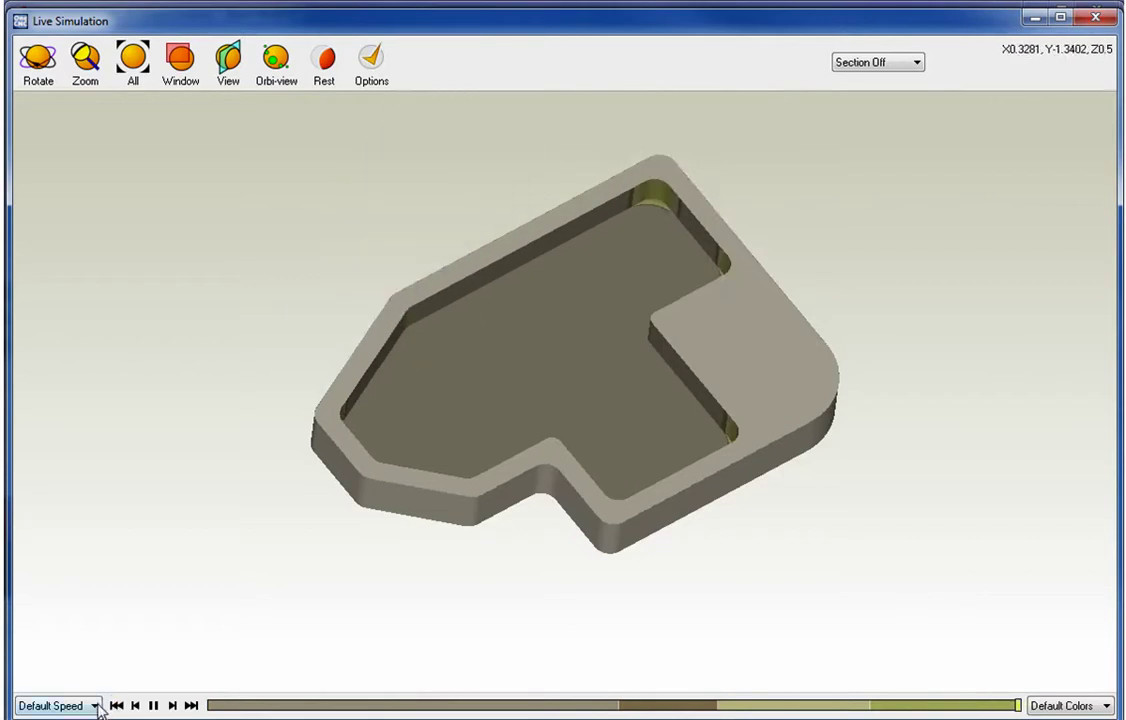
{"action": "left_click", "coordinate": [50, 622]}
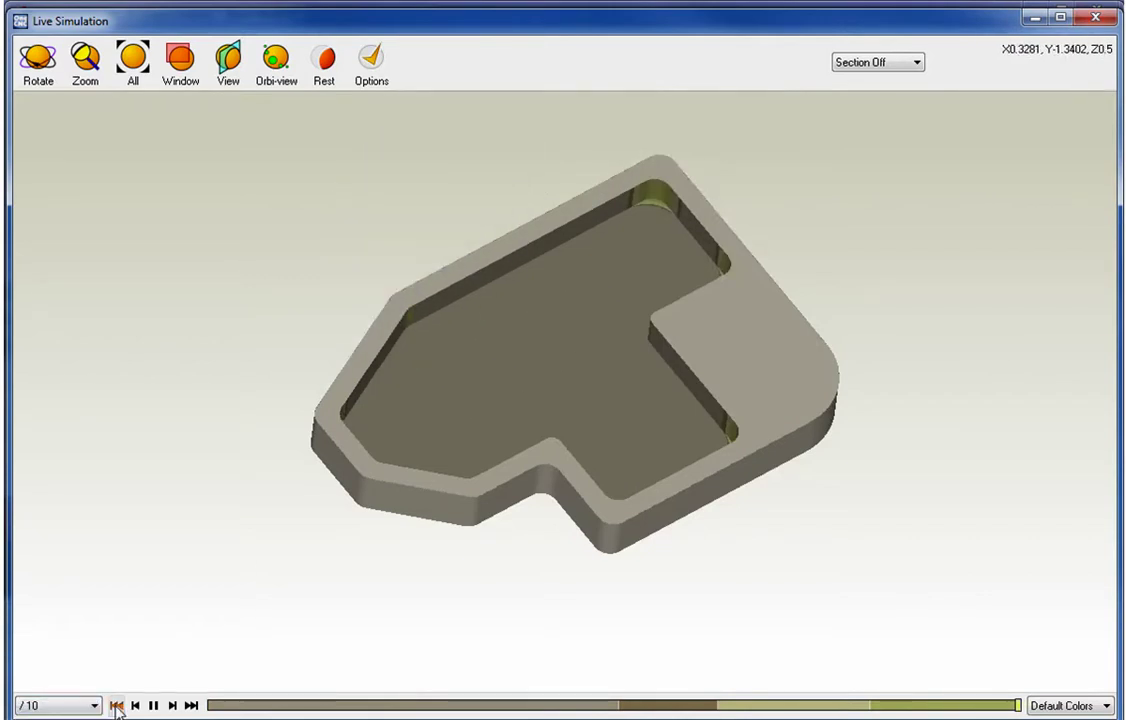
{"action": "left_click", "coordinate": [116, 705]}
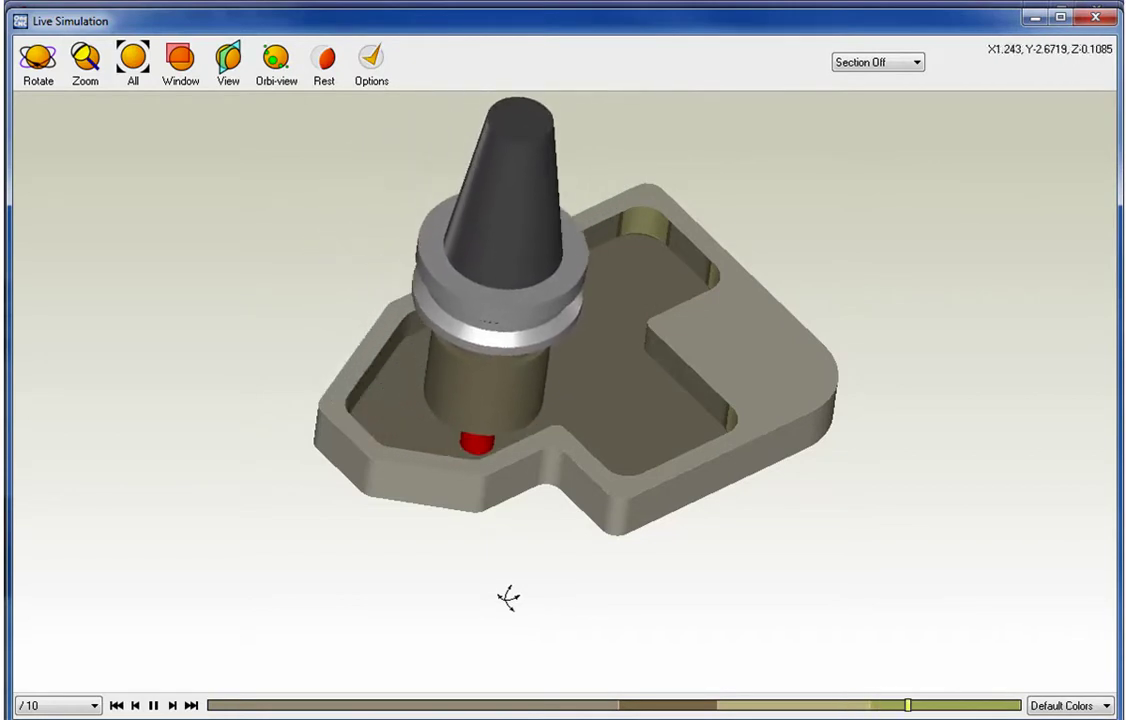
{"action": "left_click_drag", "start_coordinate": [598, 565], "coordinate": [786, 446]}
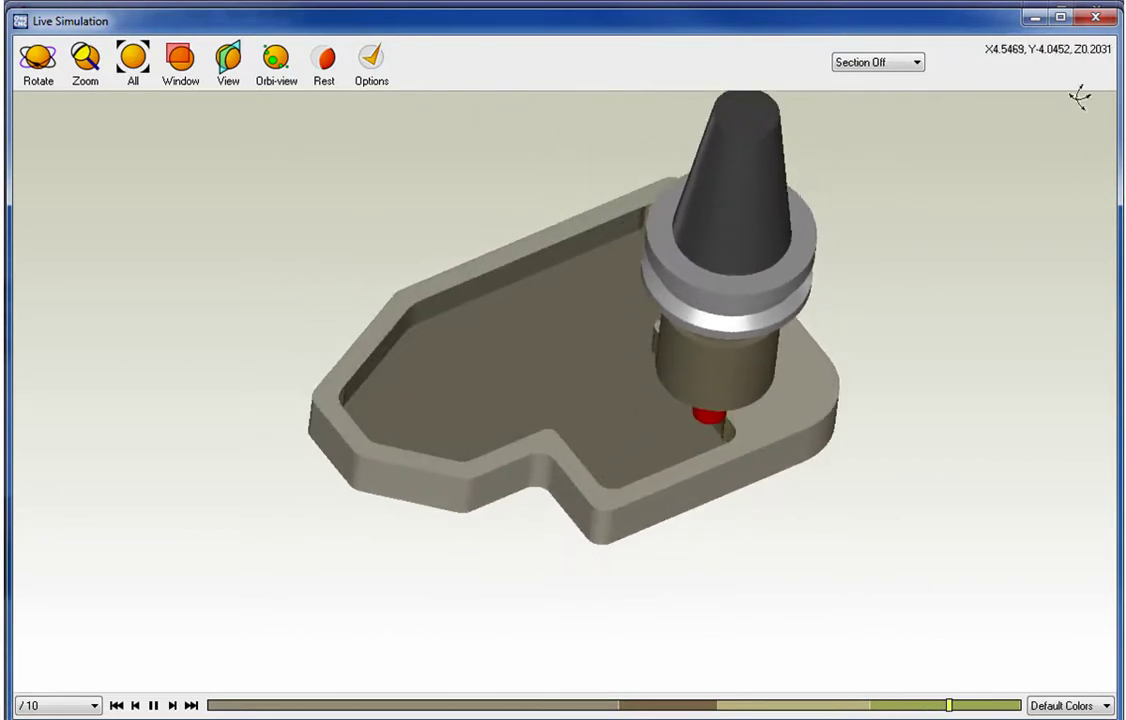
{"action": "left_click", "coordinate": [1096, 16]}
{"action": "middle_click_drag", "start_coordinate": [712, 288], "coordinate": [678, 267]}
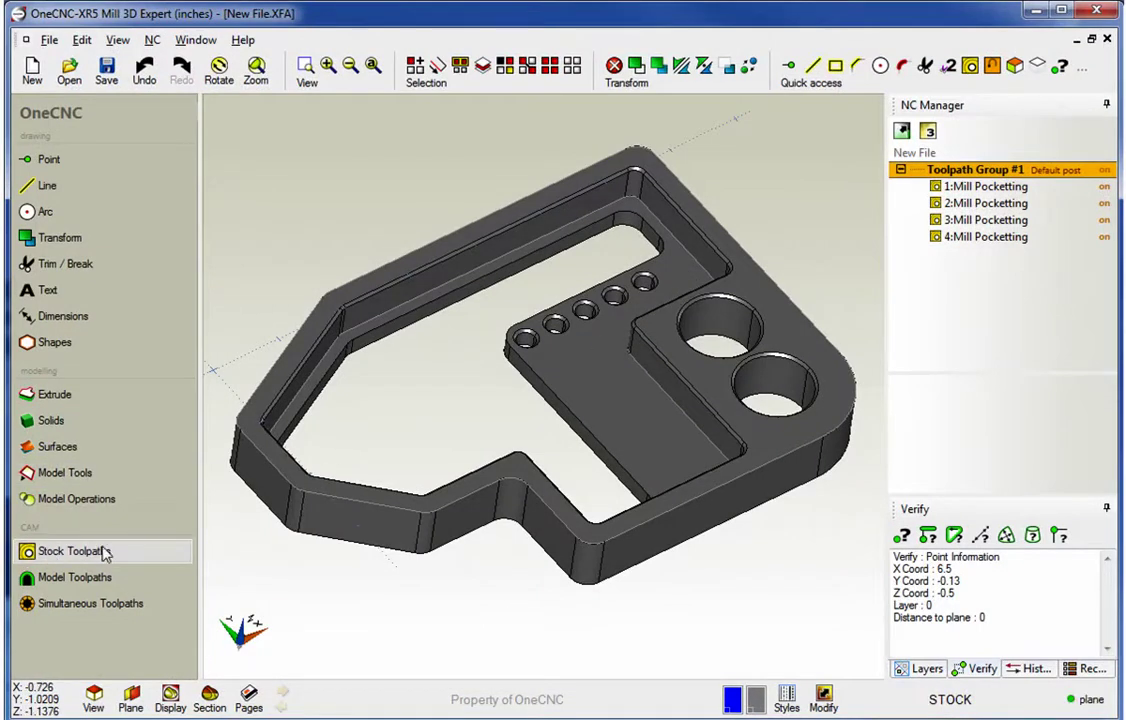
{"action": "middle_click_drag", "start_coordinate": [515, 470], "coordinate": [515, 490]}
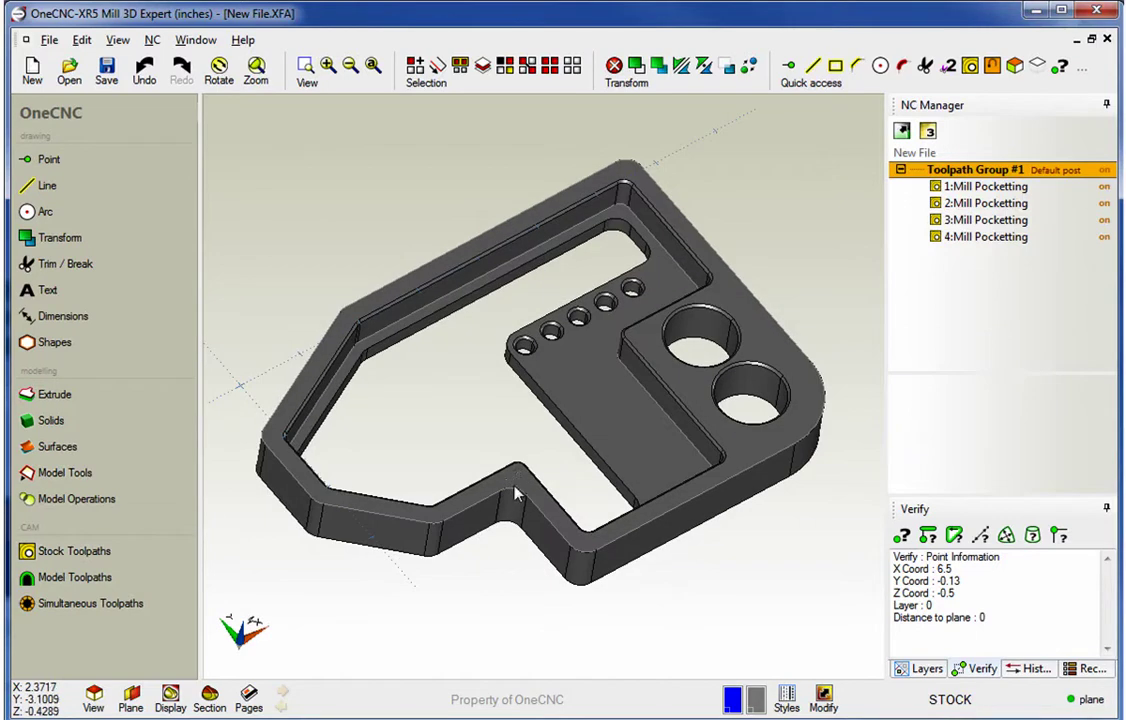